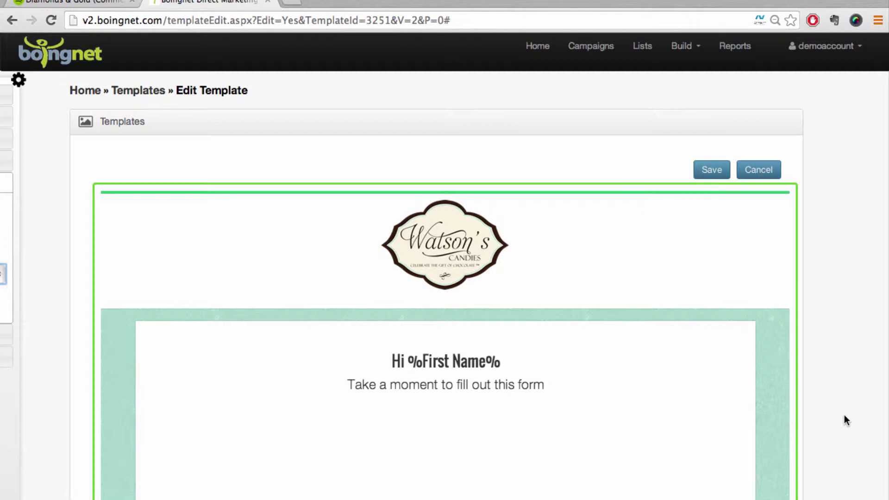
Start a new text box element for the web form and label it First Name
mouse_move(4, 274)
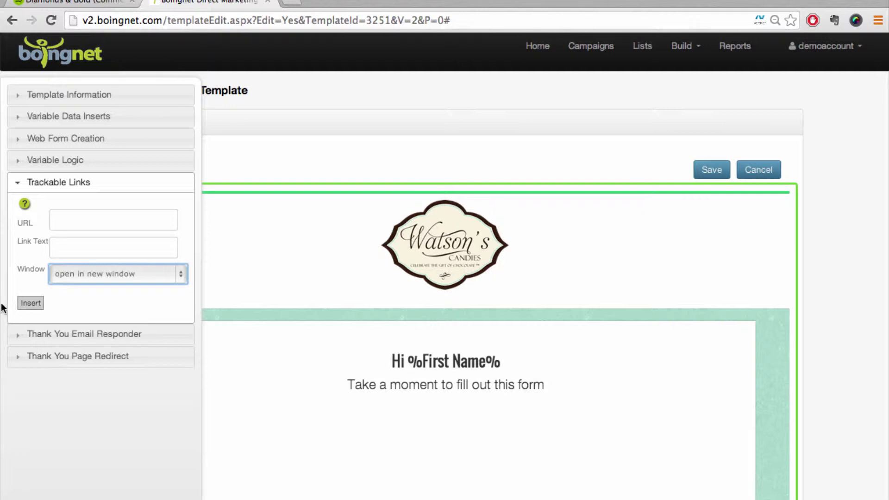
click(41, 185)
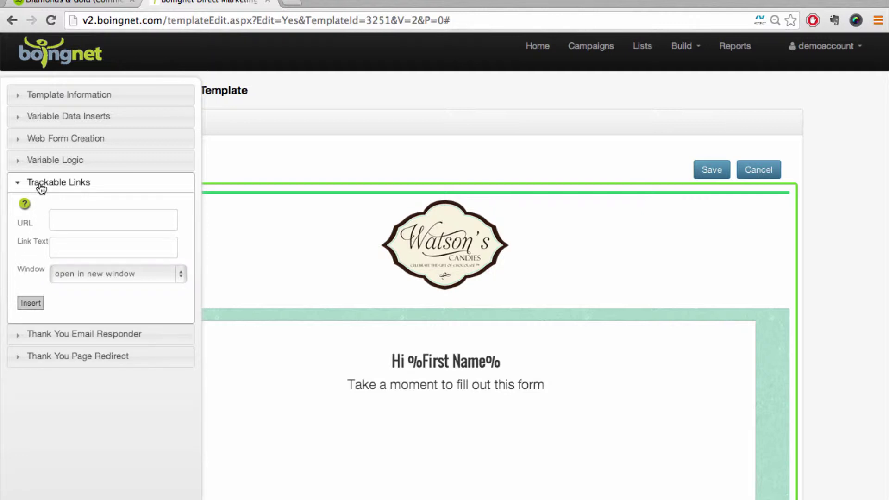
click(54, 144)
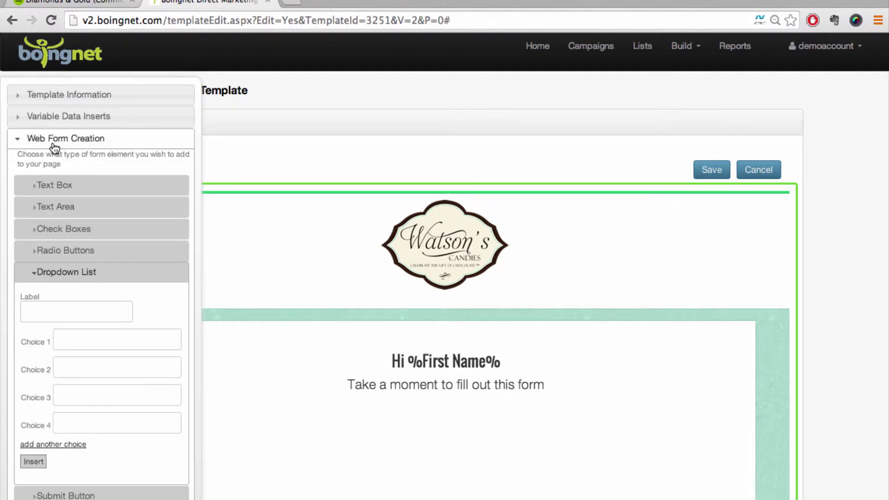
click(56, 277)
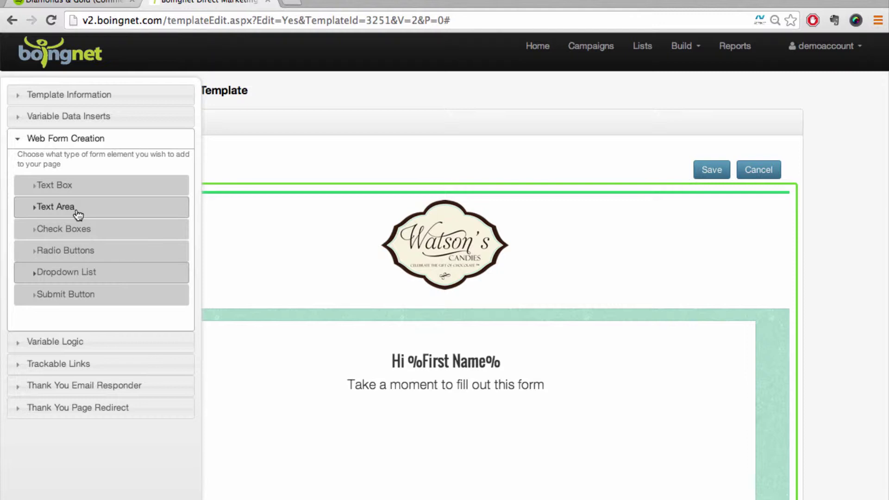
click(81, 186)
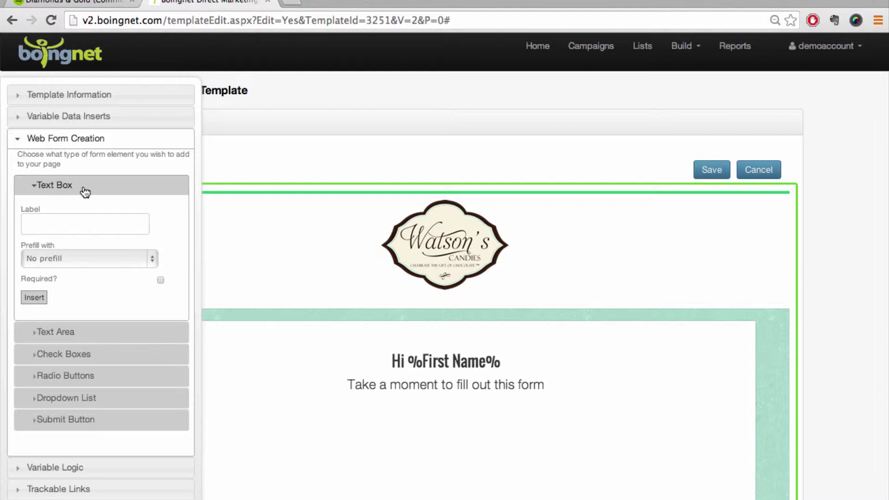
click(51, 222)
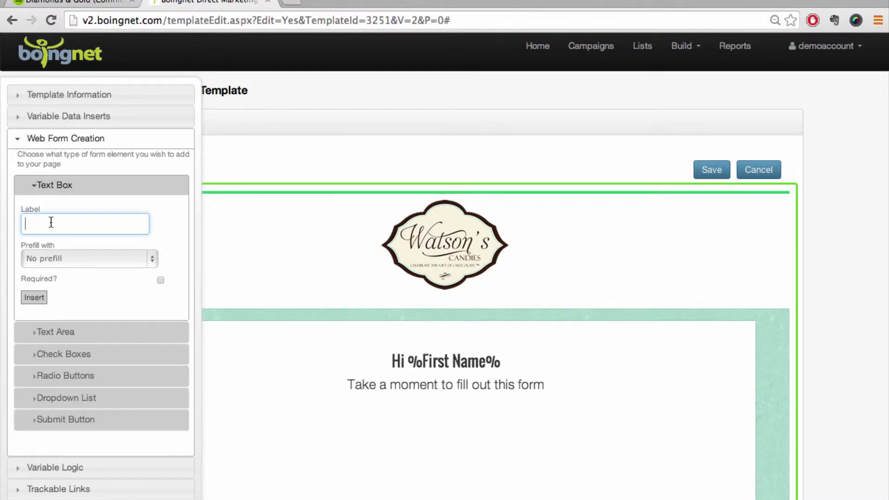
text(Fir)
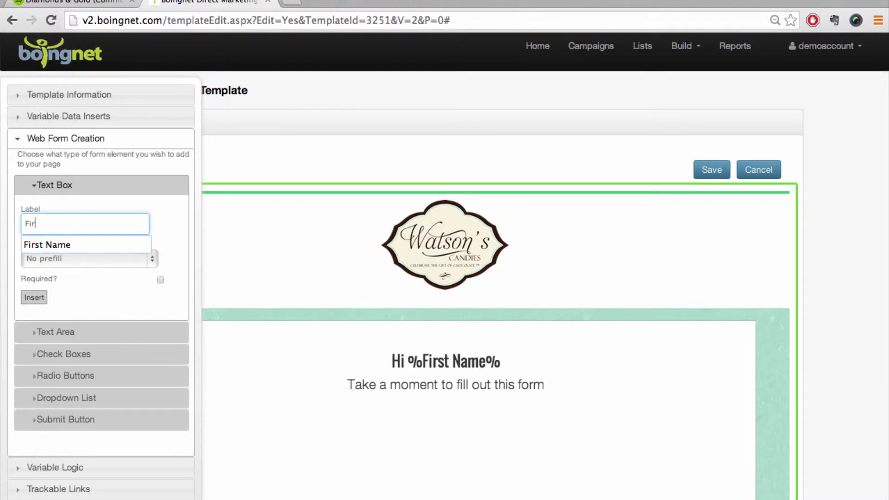
text(st Name)
click(86, 205)
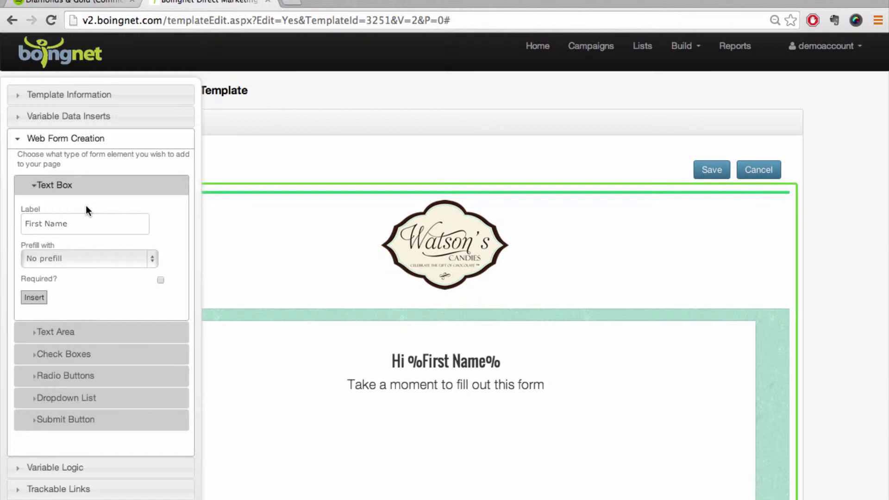
Prefill the text box with the First Name variable and make the field required
click(51, 262)
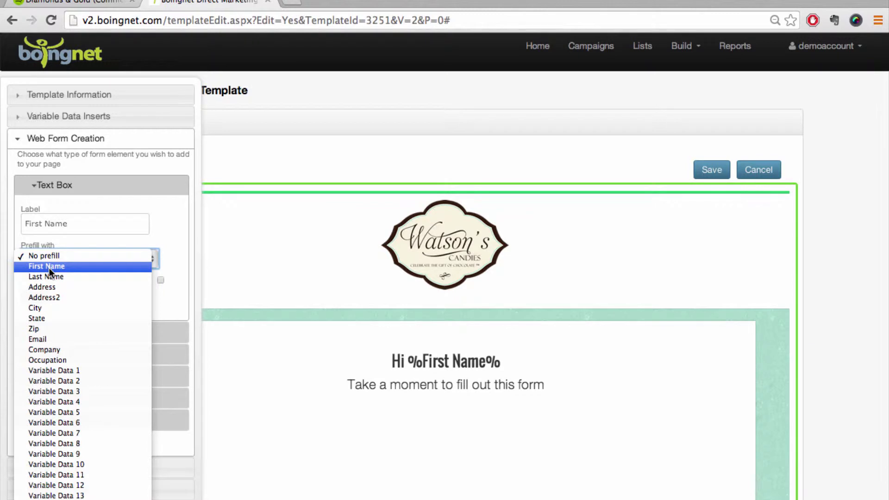
click(49, 267)
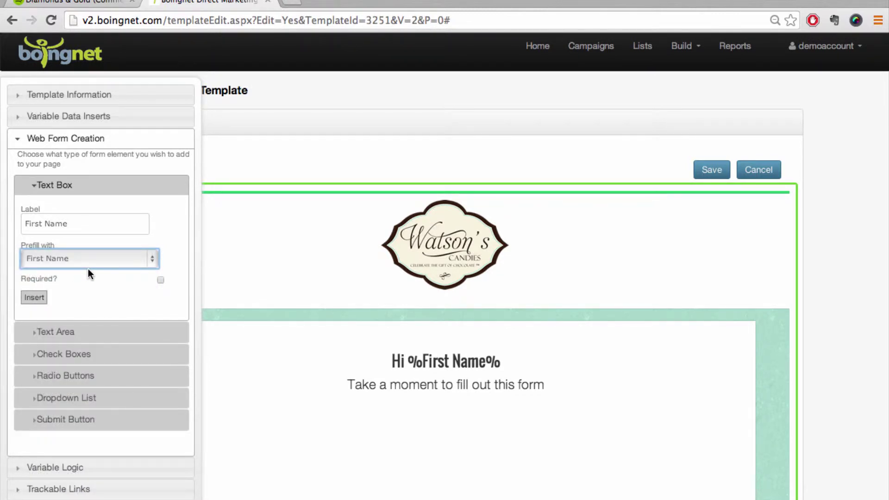
click(160, 280)
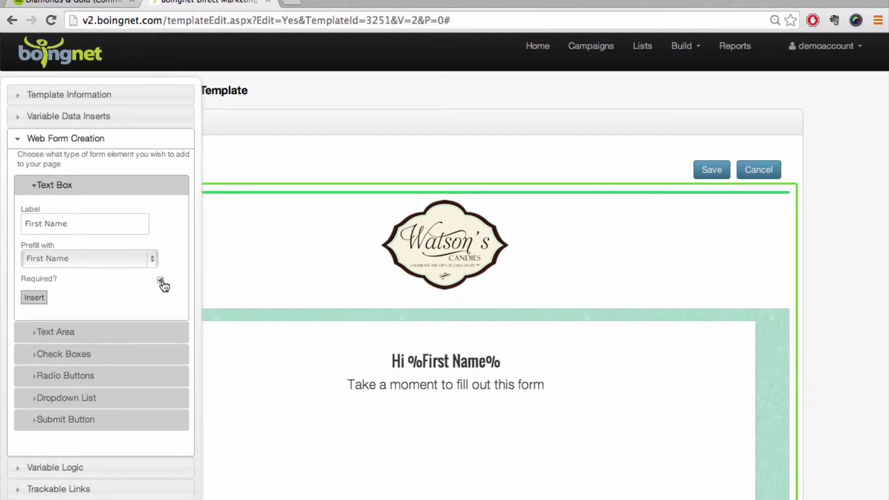
Insert the configured text box beneath the line "Take a moment to fill out this form"
click(410, 419)
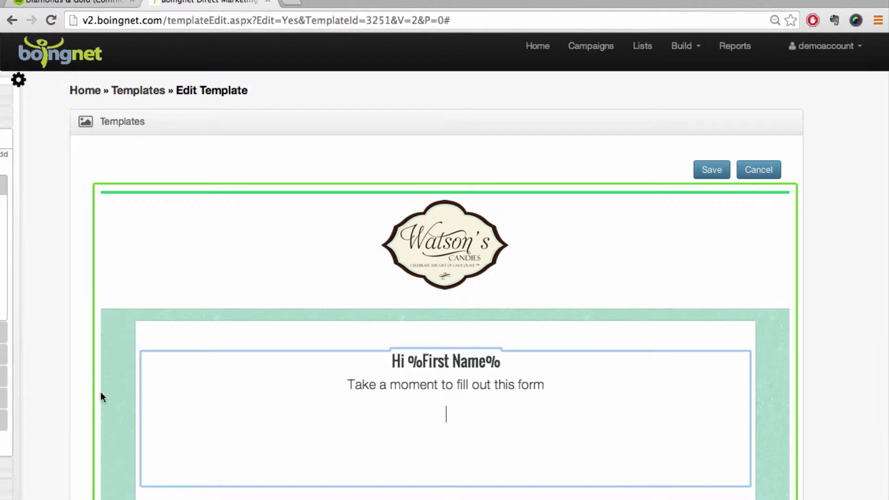
mouse_move(8, 290)
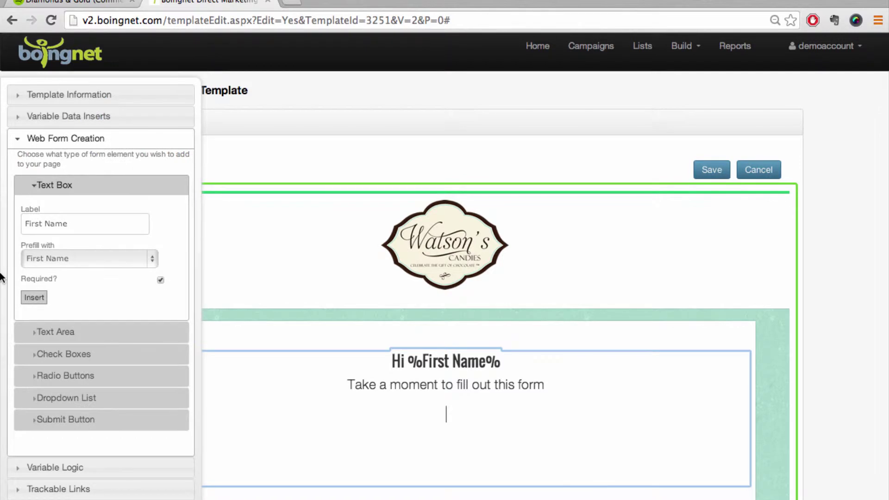
click(34, 298)
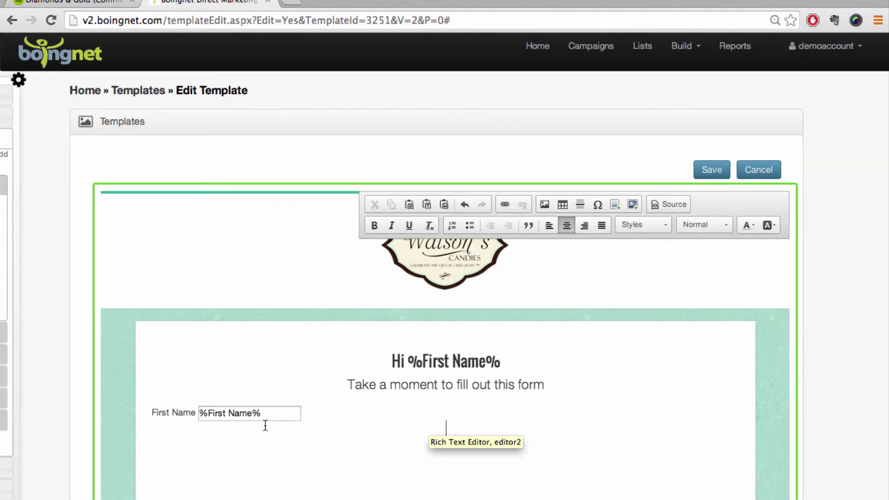
click(310, 431)
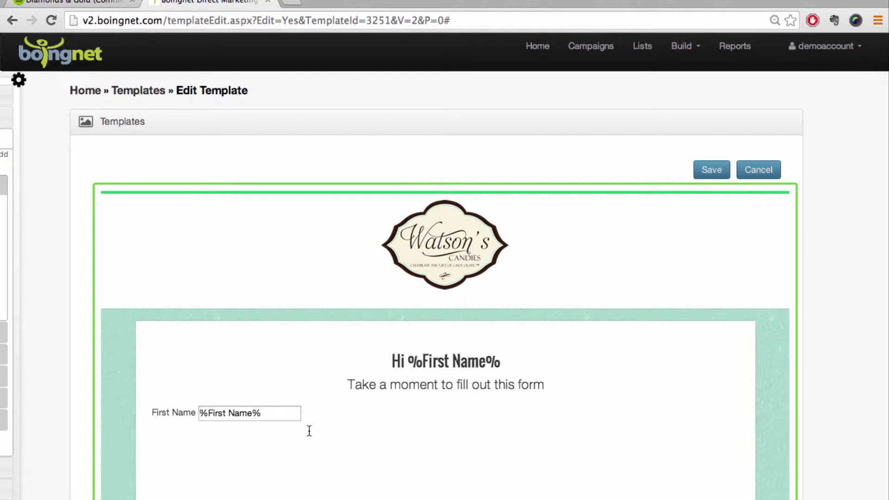
Insert a text area labelled Message below the First Name field
mouse_move(10, 445)
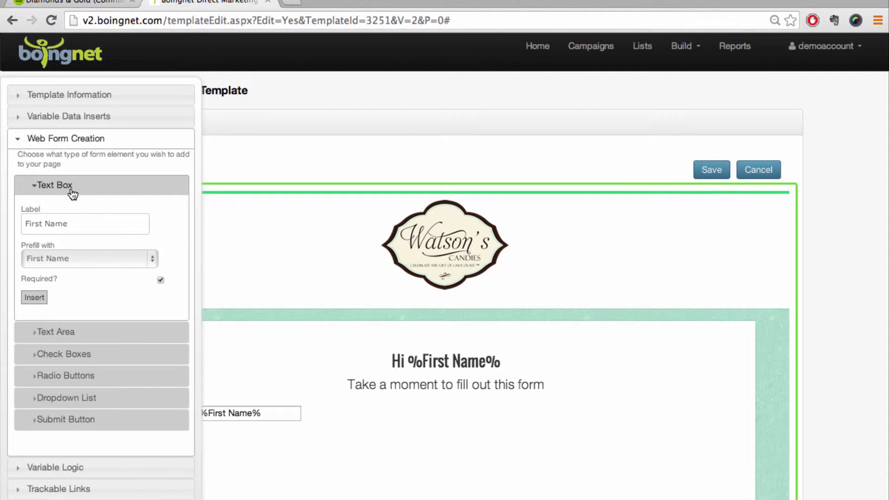
click(73, 194)
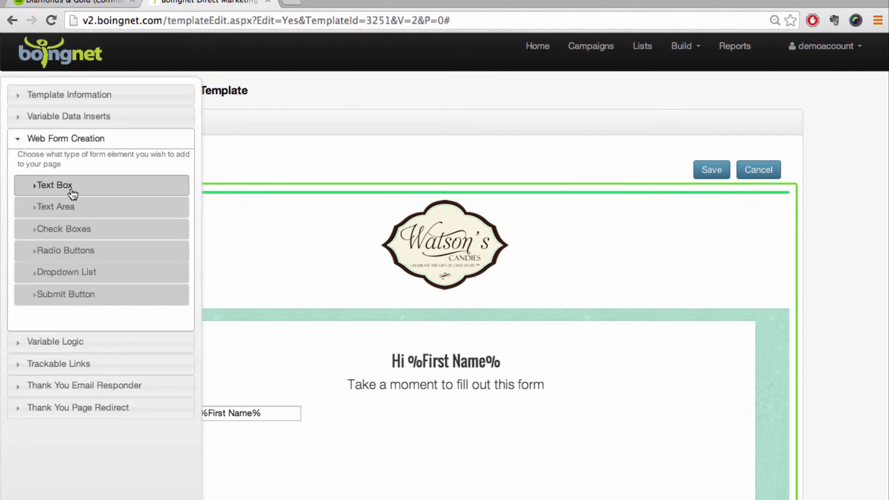
click(61, 215)
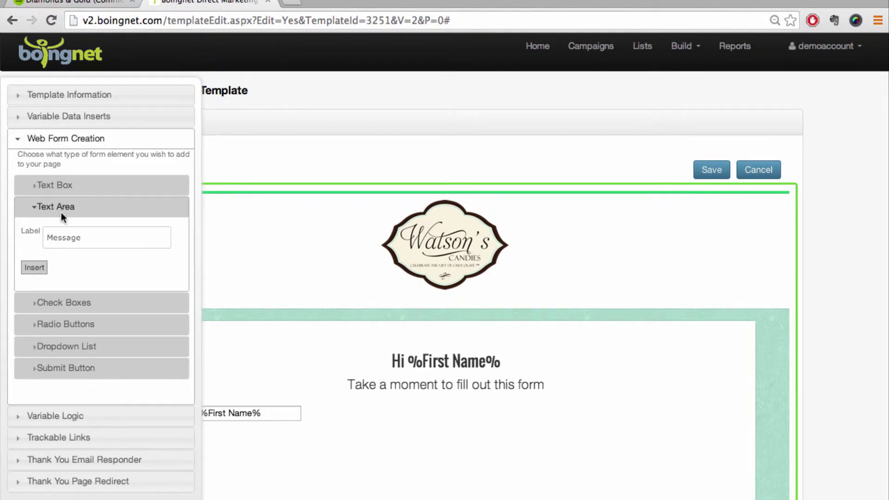
double_click(91, 239)
text(Message)
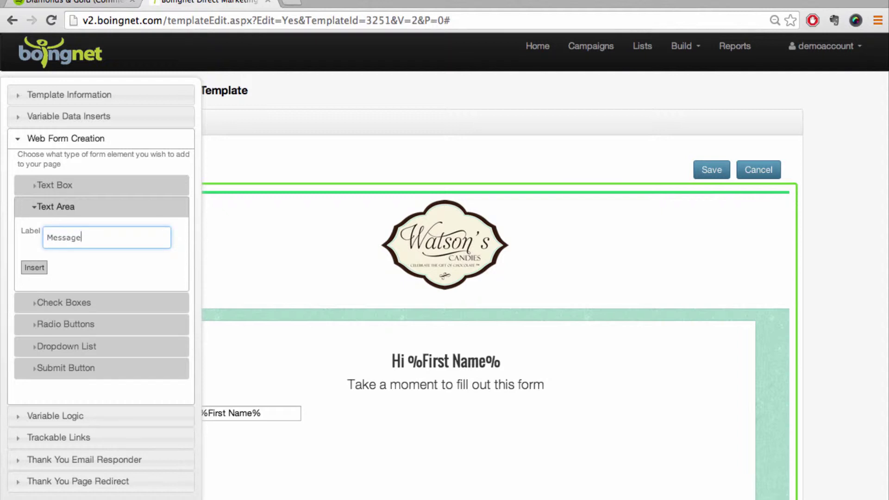
click(342, 422)
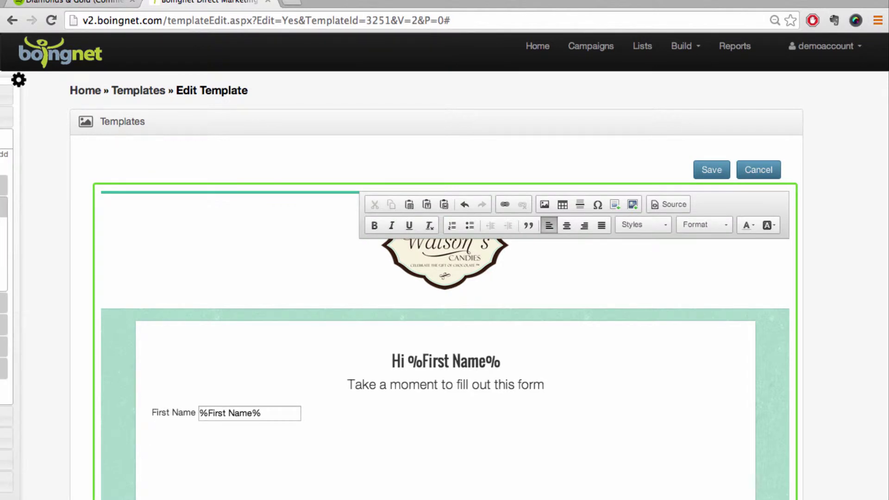
mouse_move(3, 383)
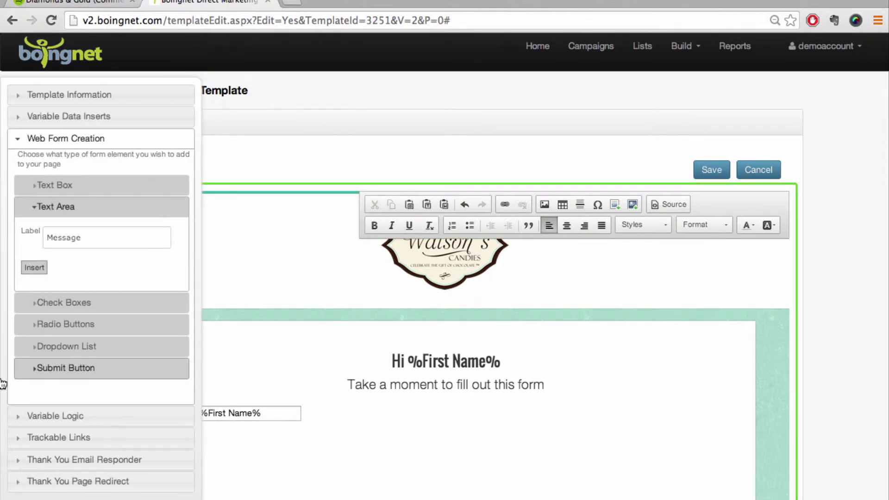
click(33, 268)
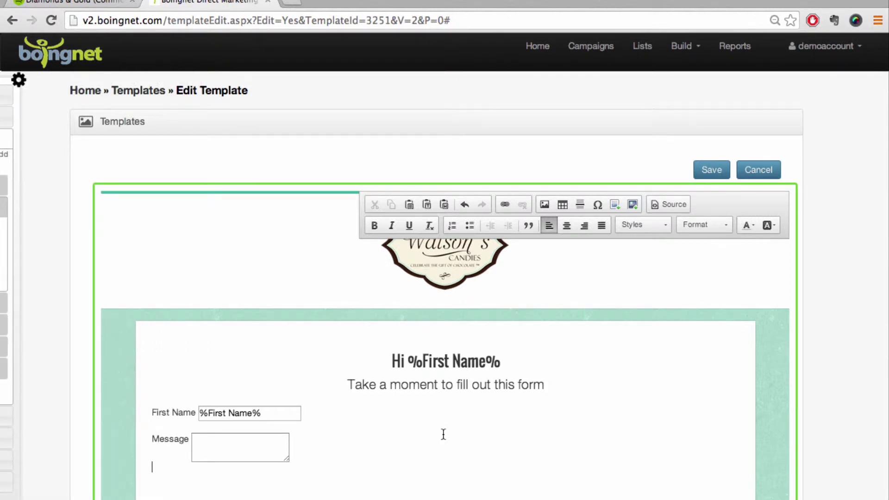
Stretch the Message text area to nearly three times its width and almost twice its height
click(286, 456)
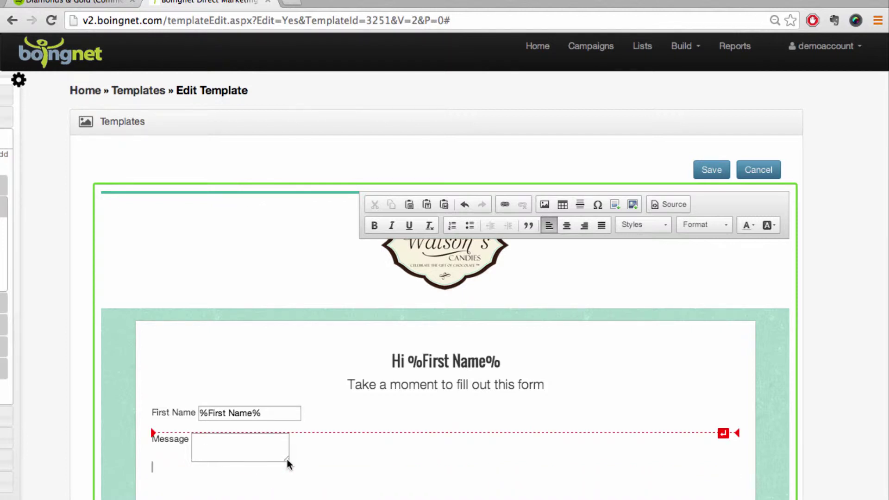
drag(288, 459, 466, 481)
click(340, 468)
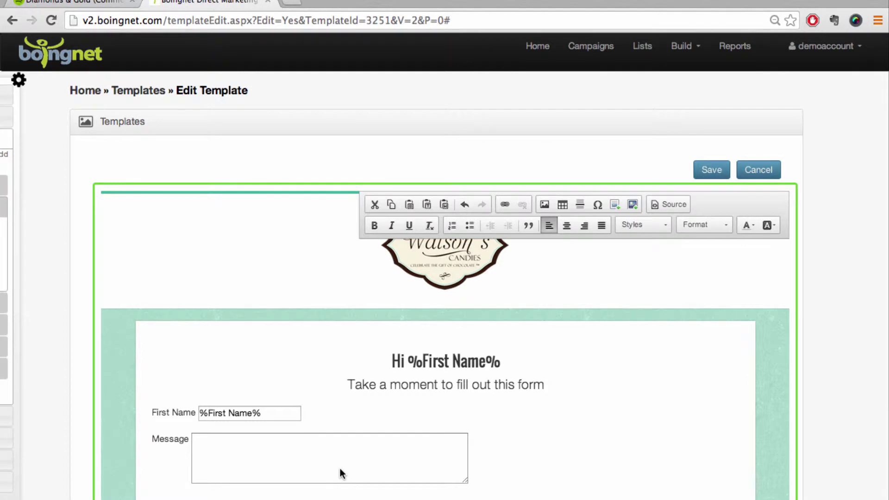
Insert an optional check box labelled Truffles below the Message text area
scroll(340, 468, down, 3)
mouse_move(3, 361)
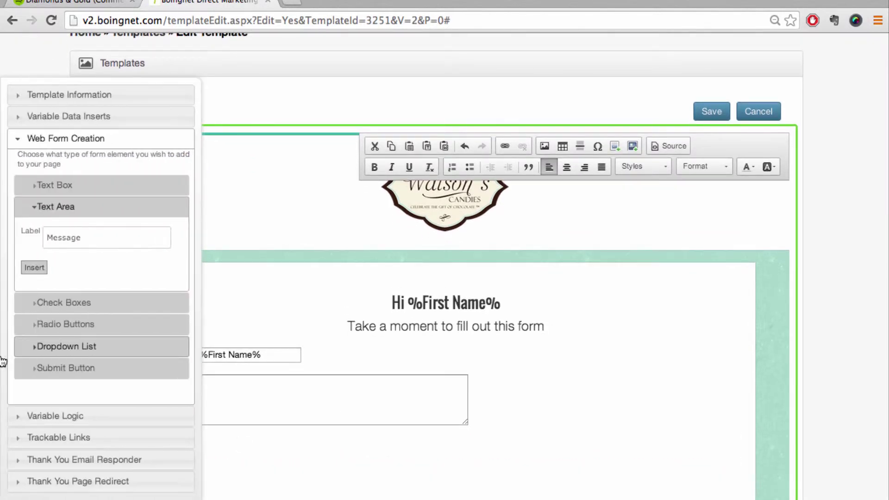
click(65, 212)
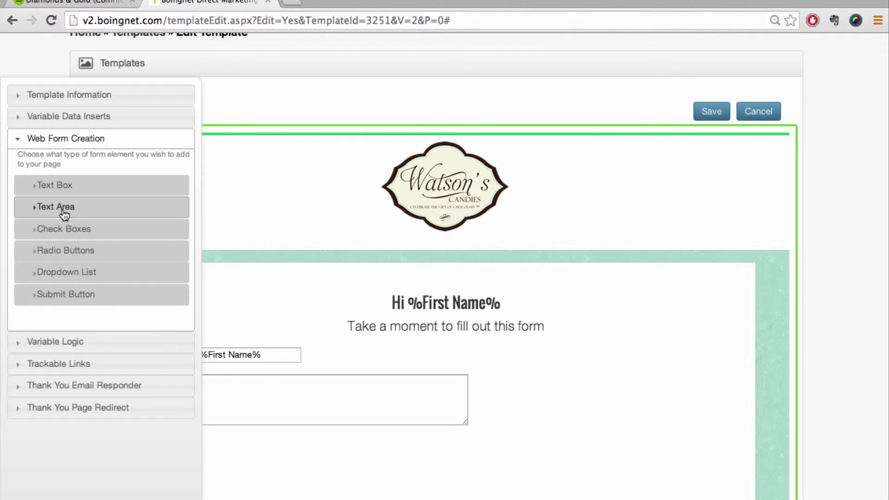
click(60, 234)
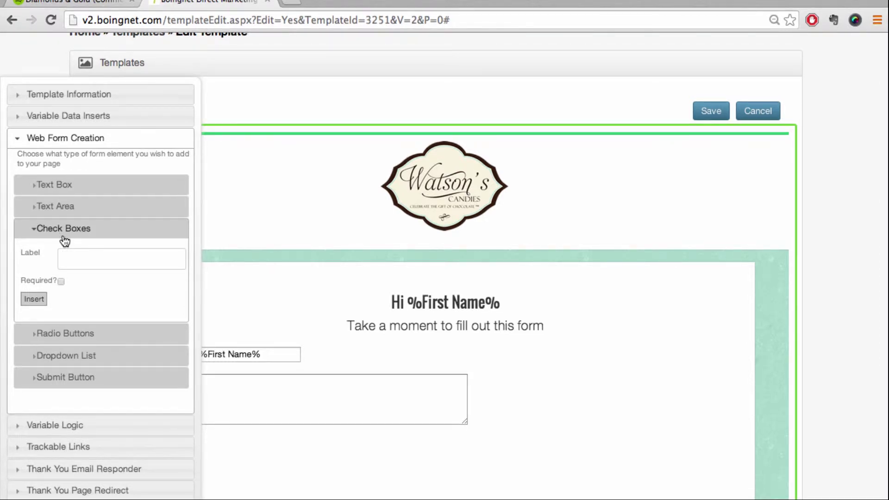
click(69, 262)
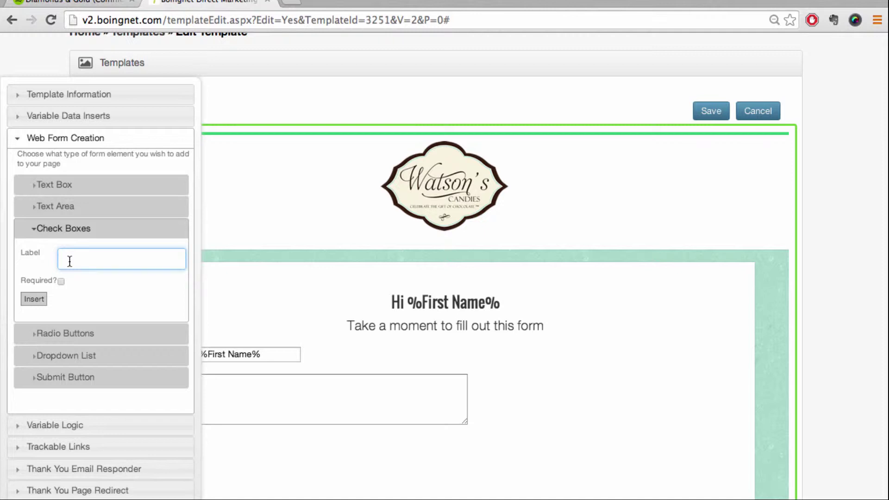
text(Truffles)
click(48, 304)
click(385, 455)
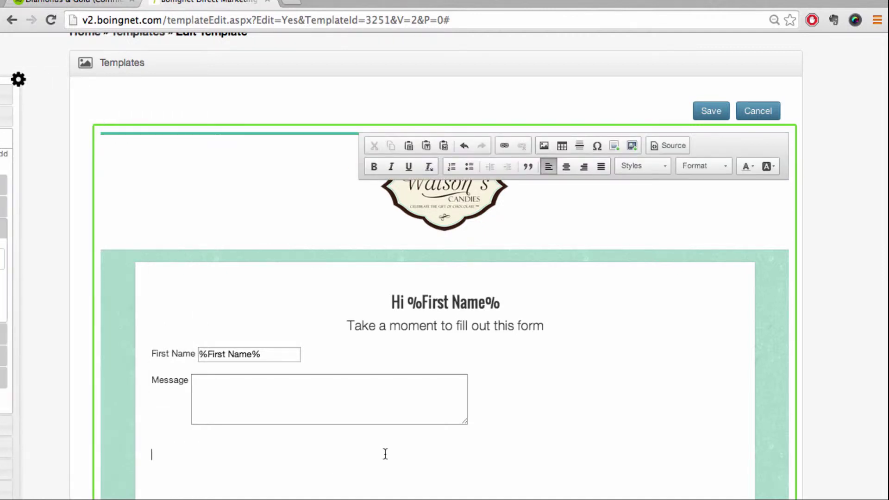
mouse_move(18, 80)
click(34, 302)
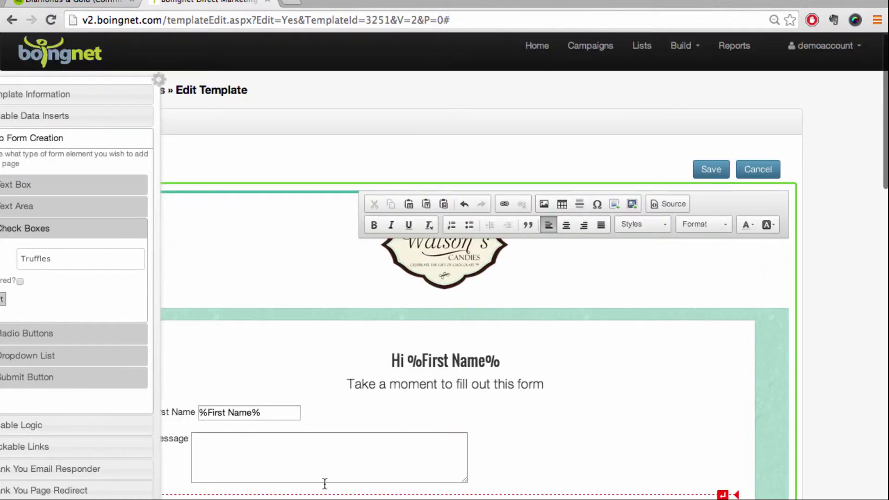
Insert another optional check box with the label Chocolate POpcorn
mouse_move(2, 332)
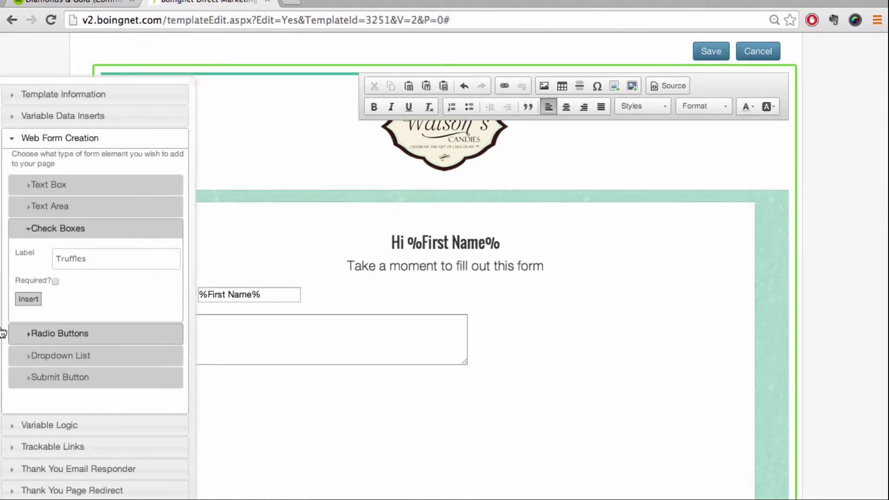
double_click(107, 256)
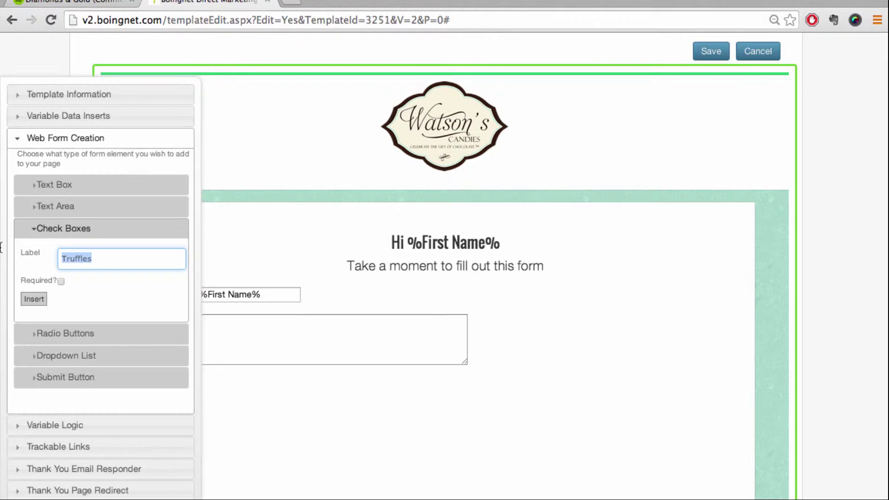
text(Chocolate POp)
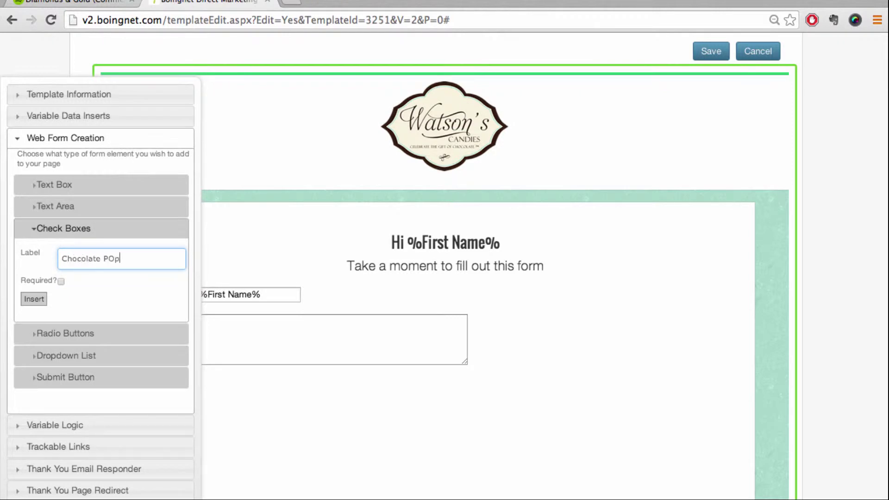
text(corn)
click(34, 300)
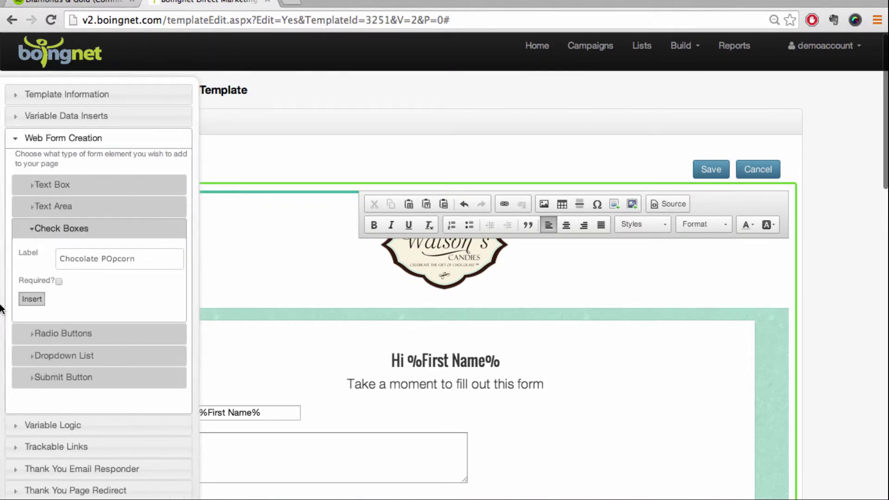
Insert an optional check box labelled Peppermint Bark below the Chocolate POpcorn check box
drag(137, 258, 1, 241)
text(permint Bark)
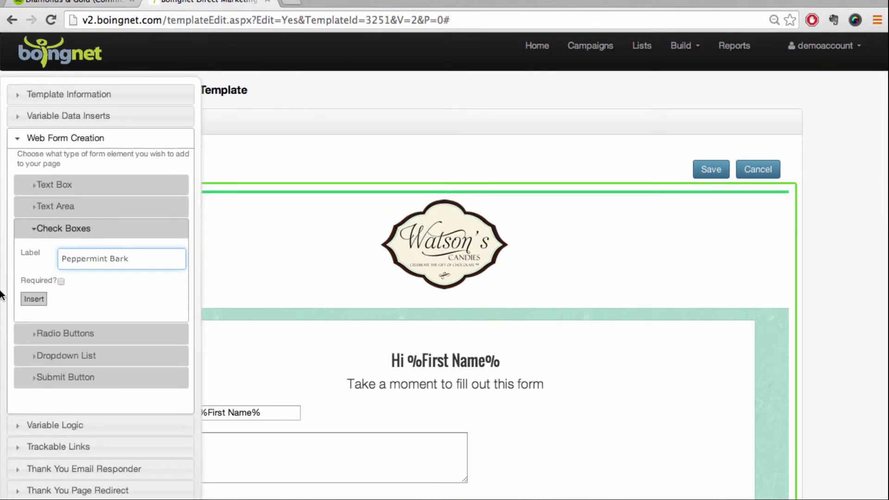
click(33, 300)
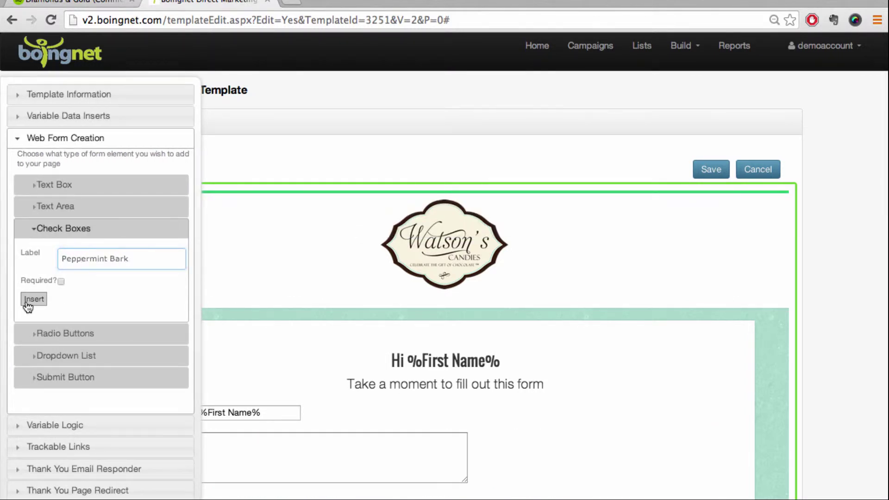
scroll(349, 364, down, 5)
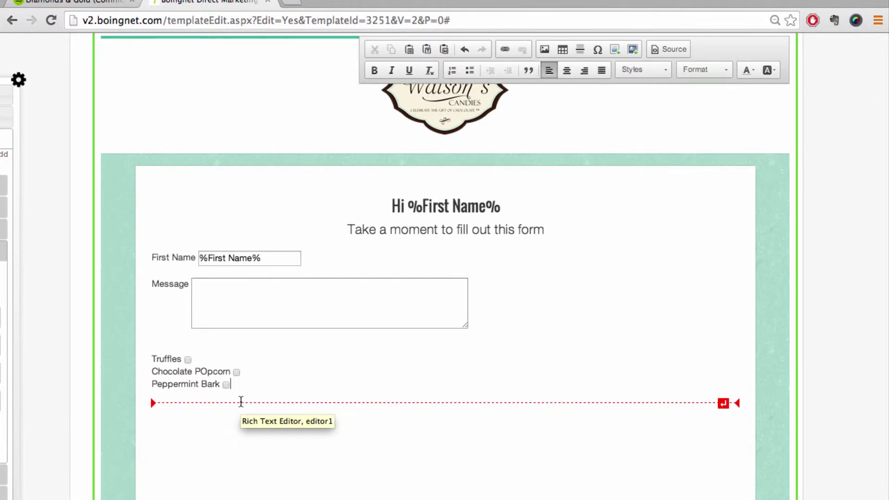
Start a radio button group named Gender with Male as its first choice, to go below the check boxes
click(241, 402)
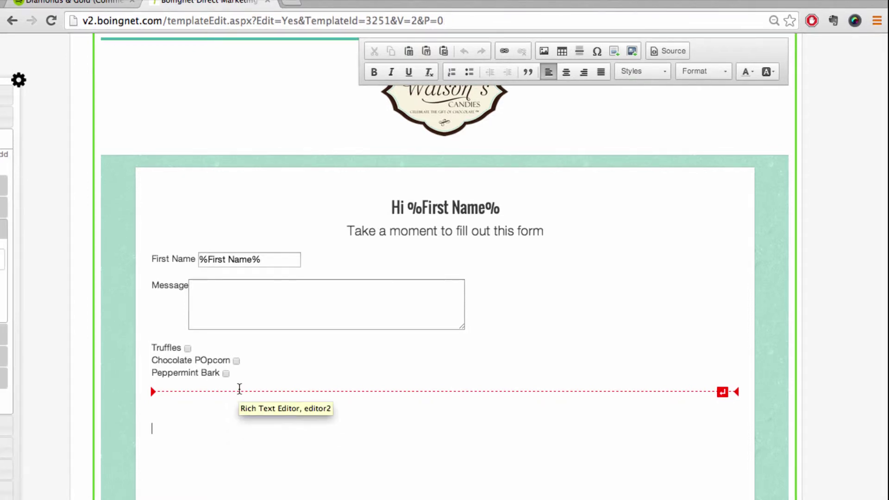
mouse_move(2, 366)
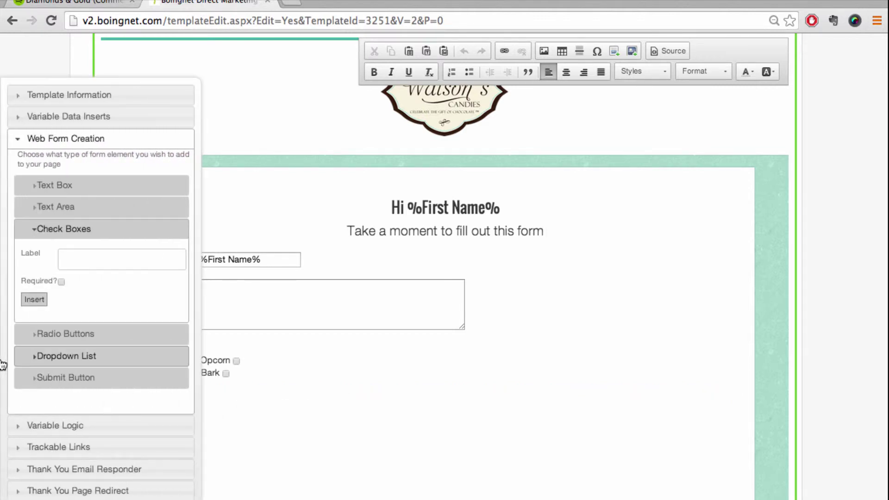
click(51, 232)
click(52, 253)
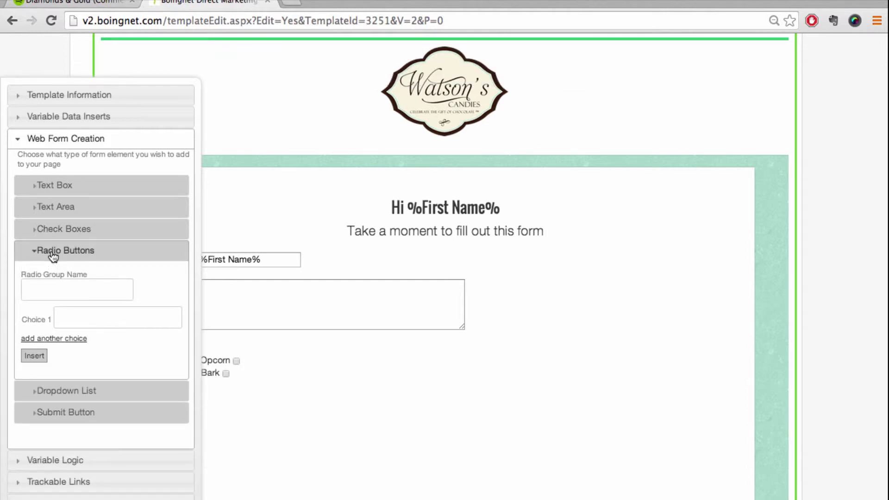
click(45, 288)
text(Gender)
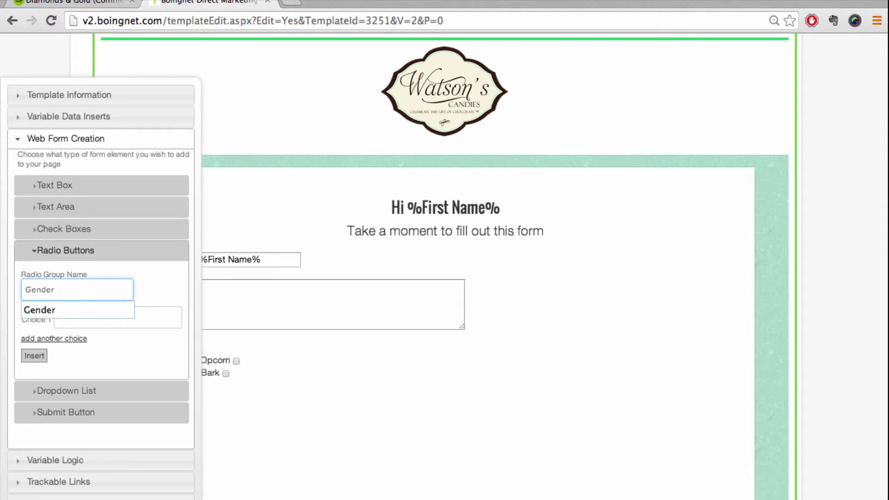
key(Escape)
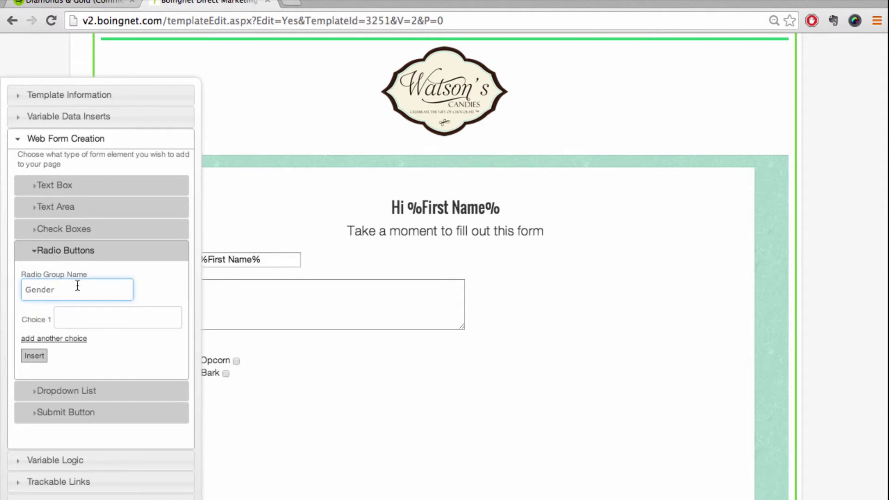
click(149, 277)
click(61, 317)
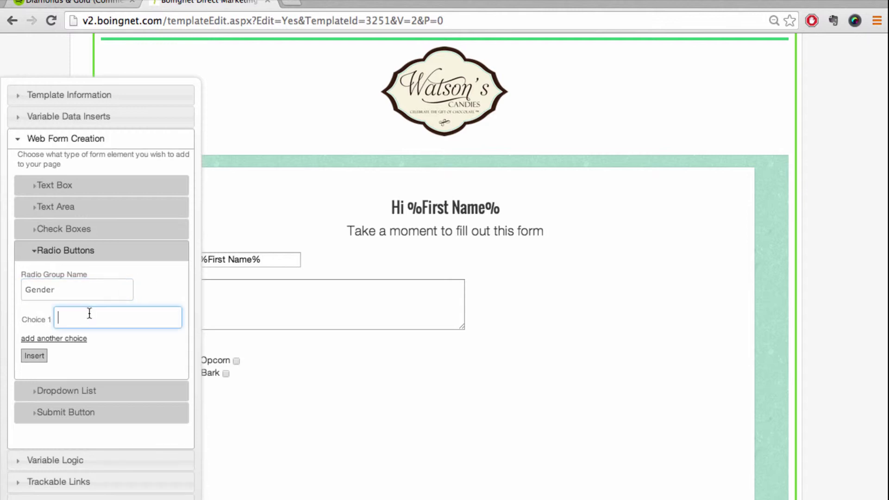
text(Male)
key(Escape)
Add Female as the second choice of the Gender radio group
click(35, 339)
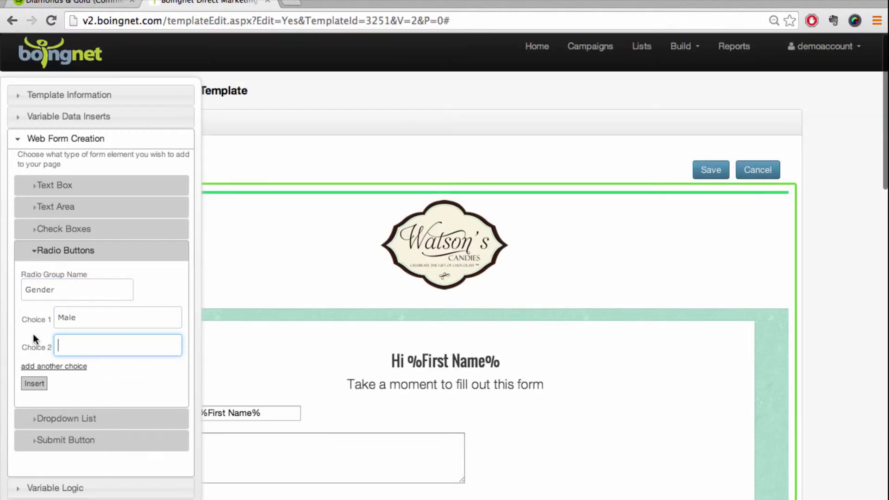
click(73, 345)
text(FEma)
key(BackSpace)
key(BackSpace)
key(BackSpace)
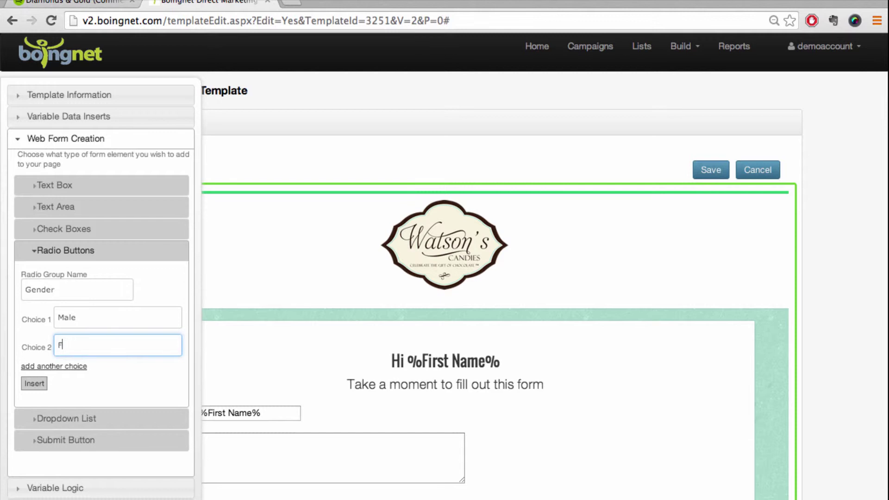
text(emale)
Insert the Gender radio group on an empty line below the Peppermint Bark check box
scroll(146, 367, down, 4)
click(282, 369)
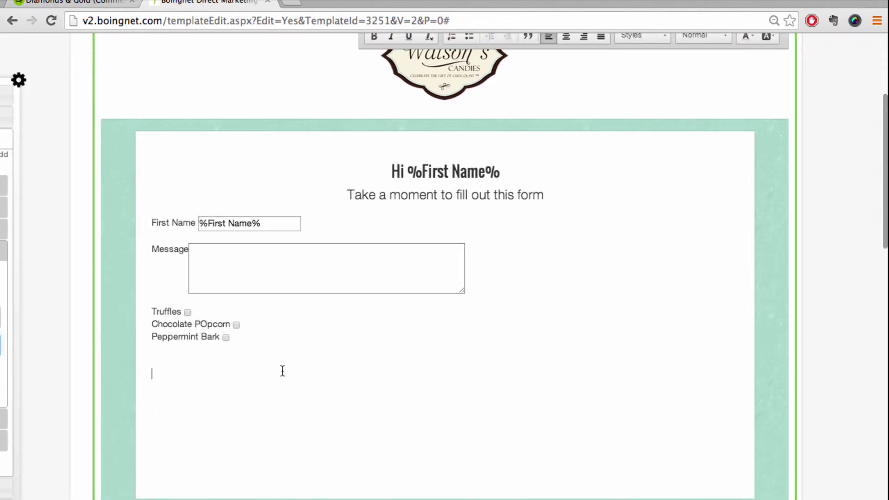
mouse_move(7, 350)
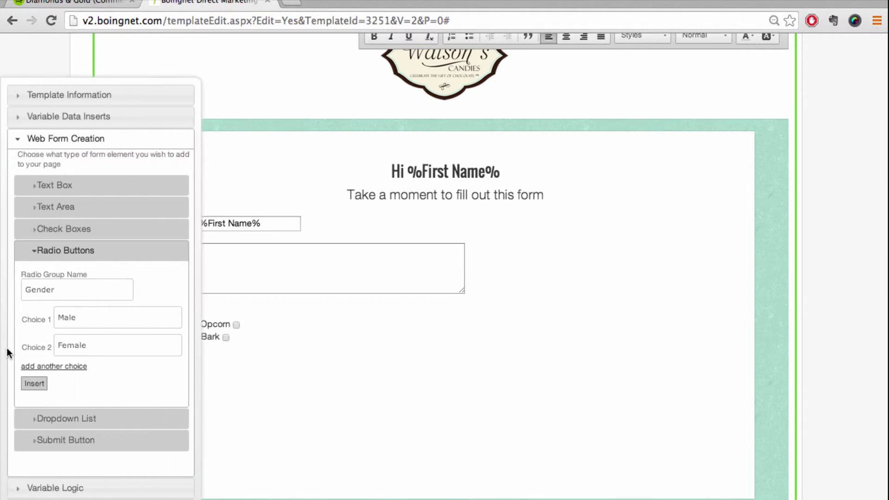
click(30, 385)
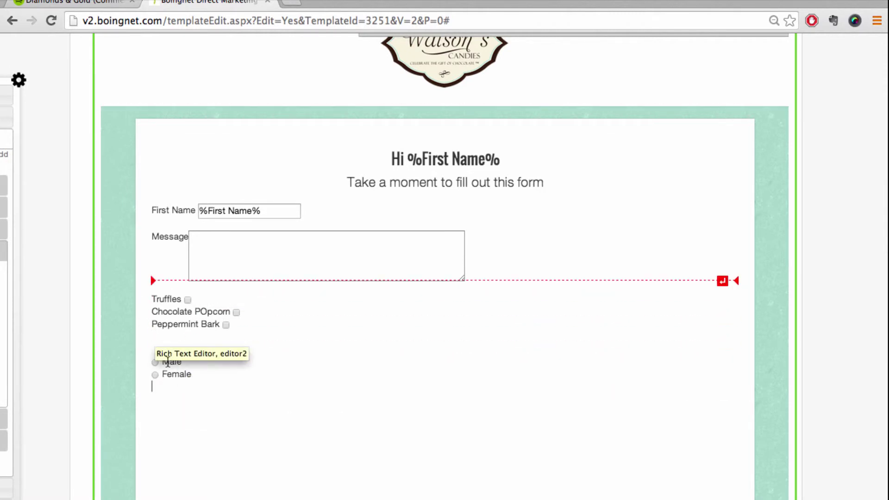
click(185, 326)
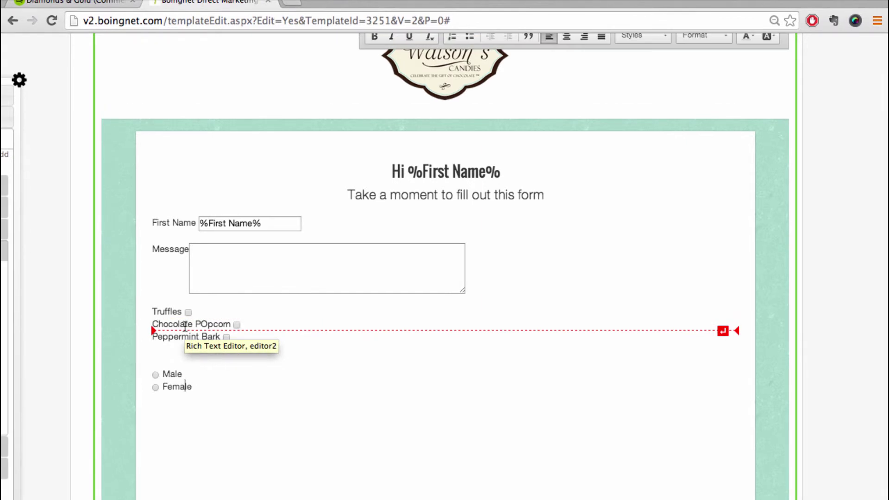
Set up a dropdown list labelled Gender with Male as its first choice
mouse_move(5, 344)
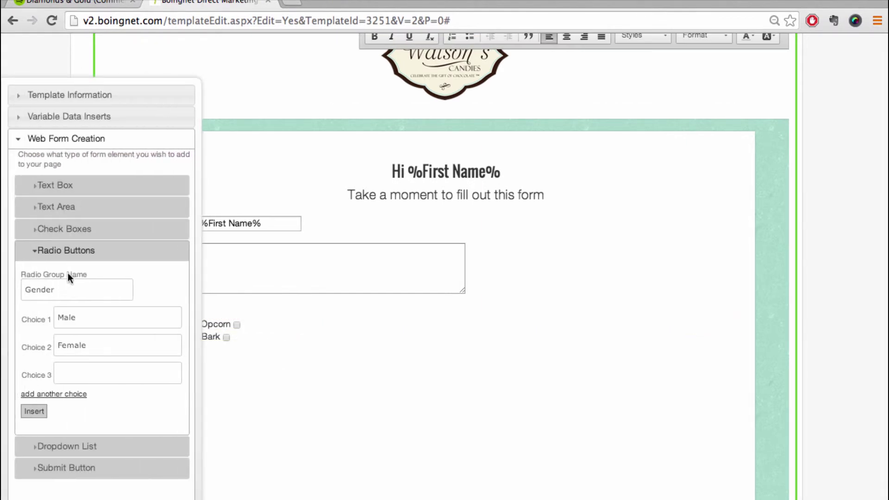
click(68, 250)
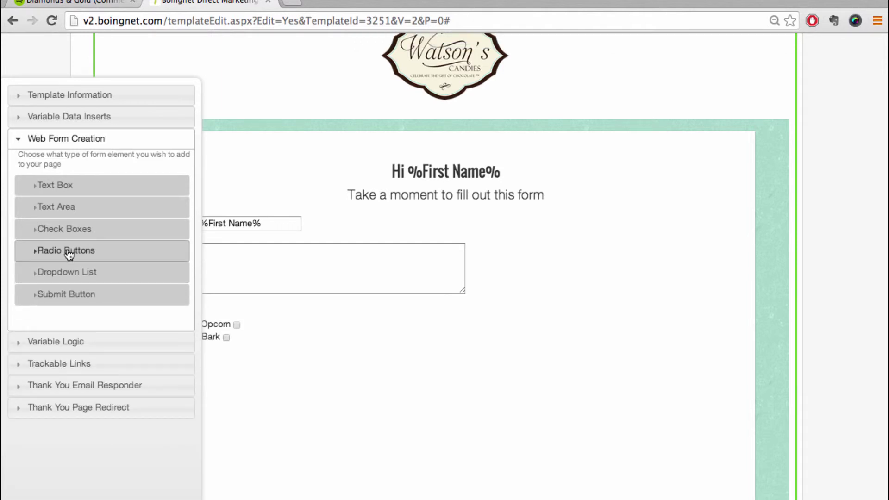
click(58, 274)
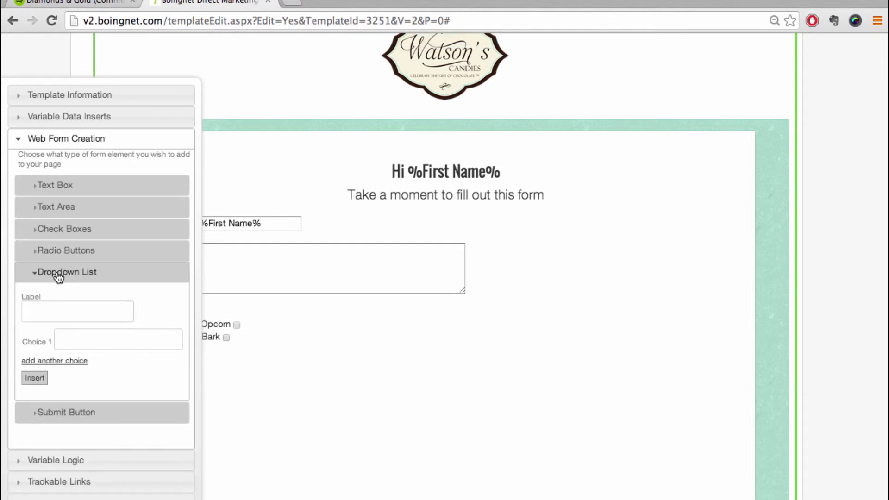
click(43, 311)
text(Gender)
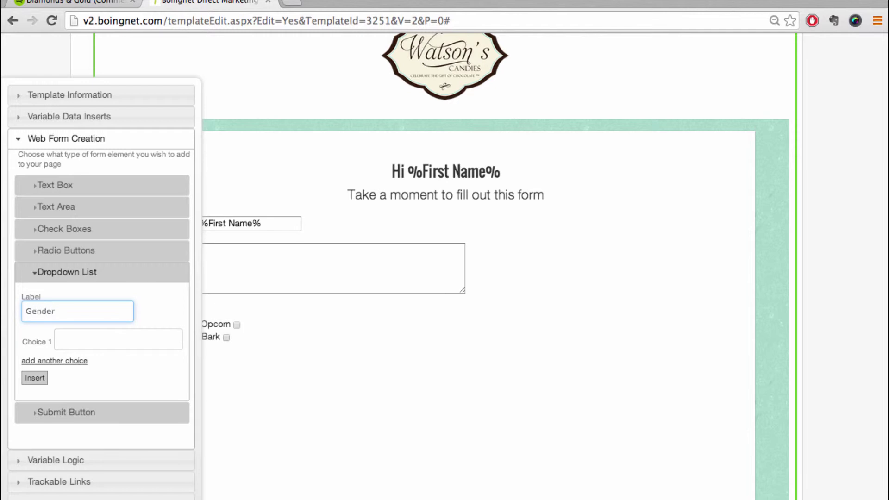
click(79, 344)
text(MAle)
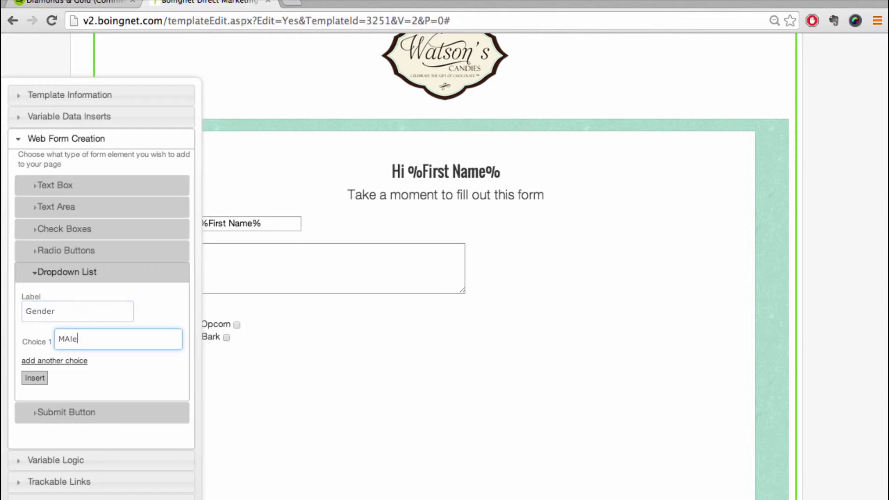
key(BackSpace)
key(BackSpace)
key(BackSpace)
text(ale)
Add Female as another choice of the Gender dropdown list
click(52, 361)
text(F)
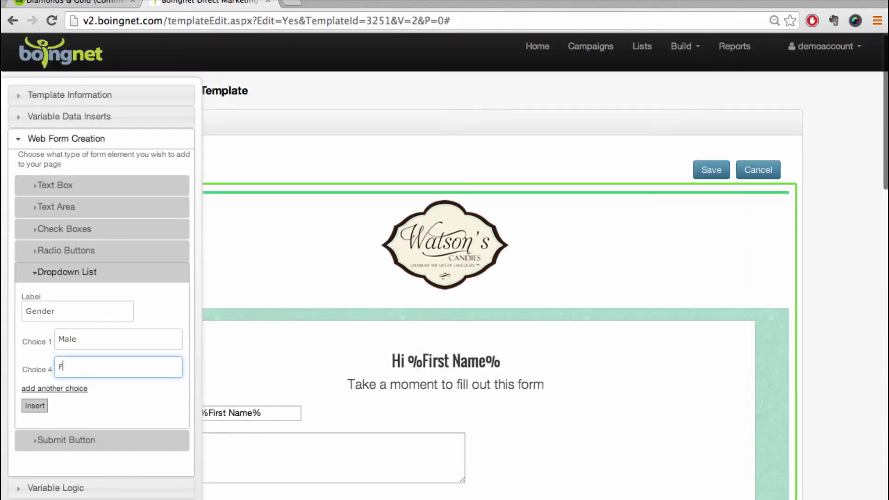
text(emale)
Insert the Gender dropdown list on an empty line below the Male and Female radio buttons
scroll(293, 482, down, 3)
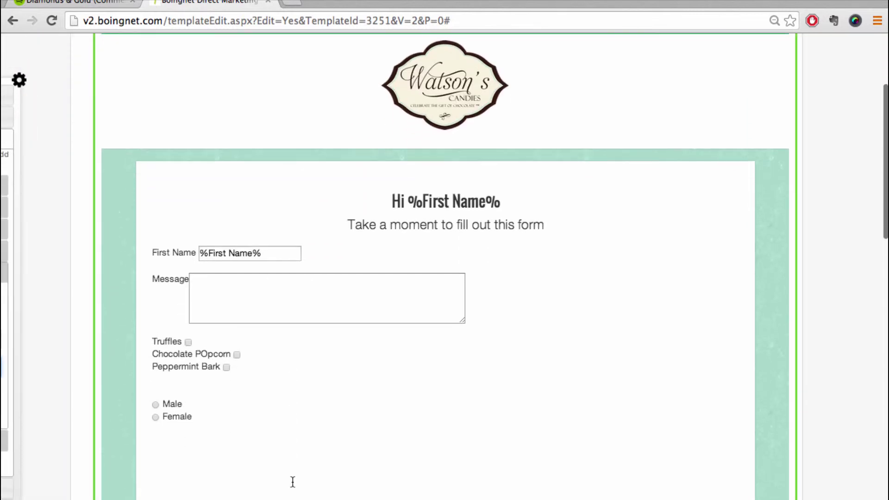
scroll(292, 482, down, 3)
click(248, 324)
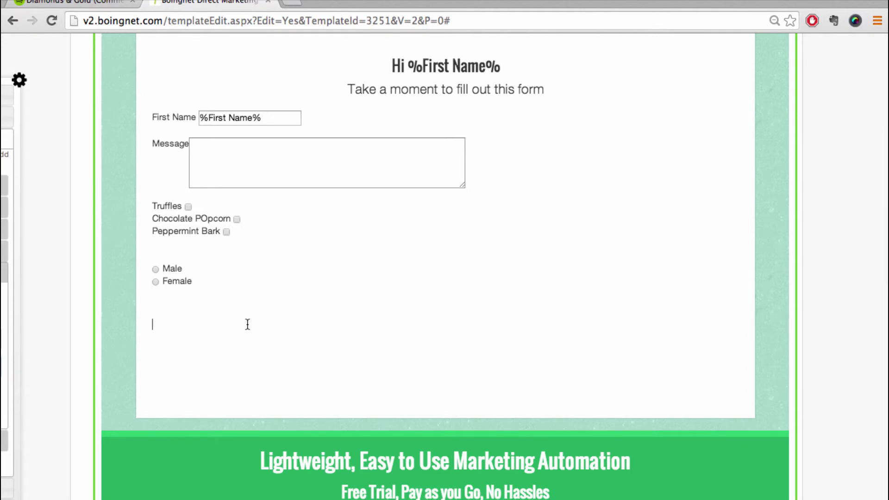
mouse_move(1, 340)
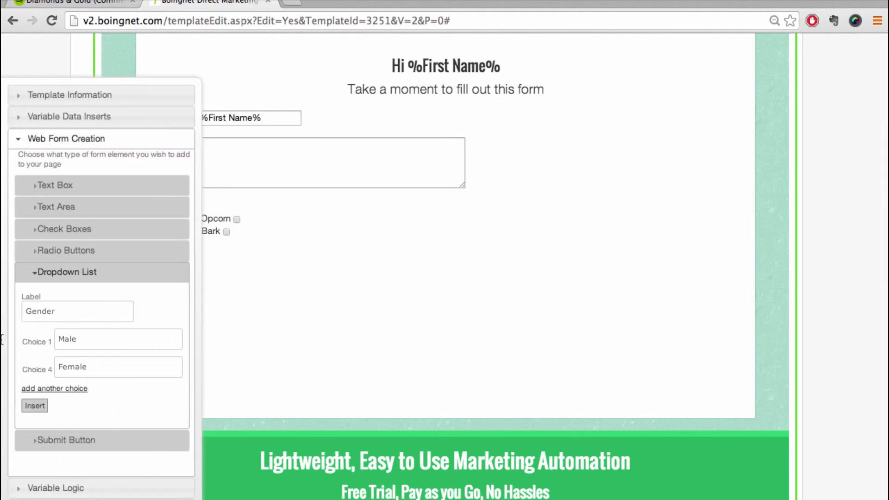
click(32, 408)
scroll(407, 474, down, 4)
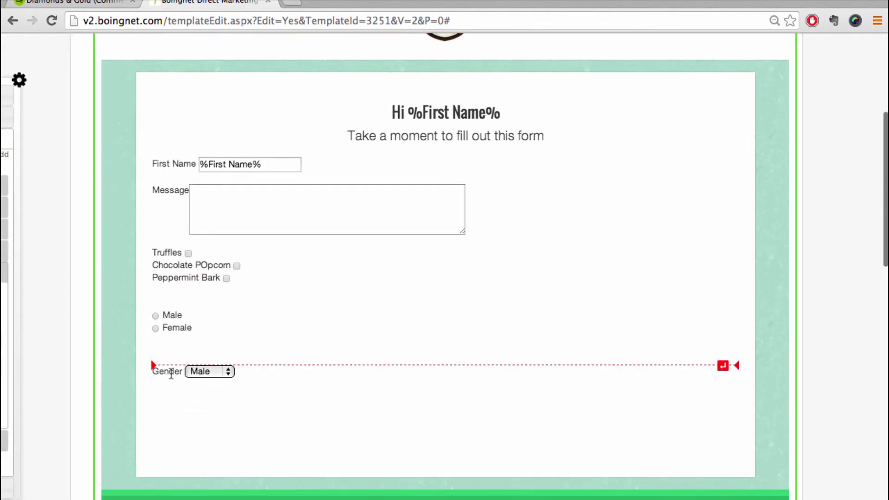
click(214, 371)
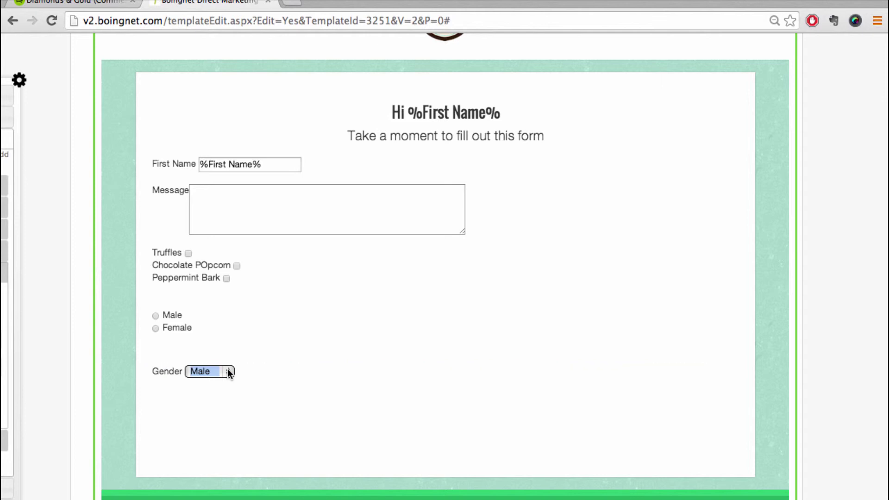
scroll(227, 369, down, 2)
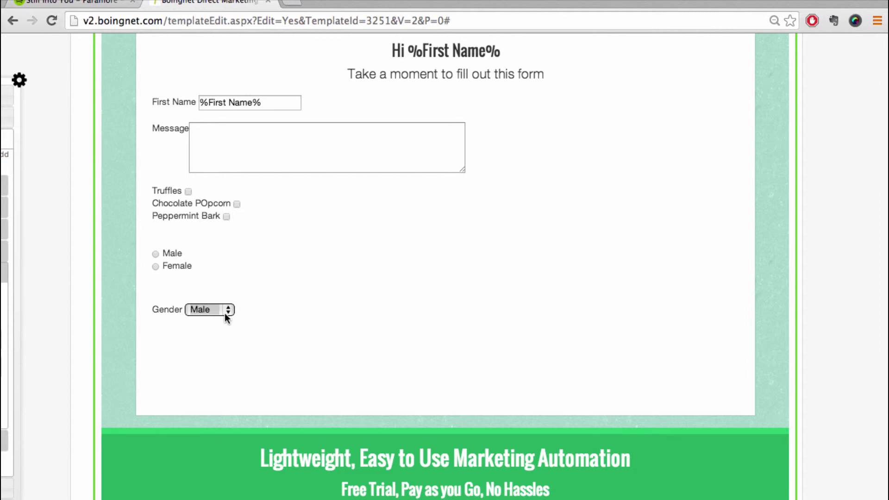
Open the submit button settings and change the button color to a medium blue
mouse_move(7, 317)
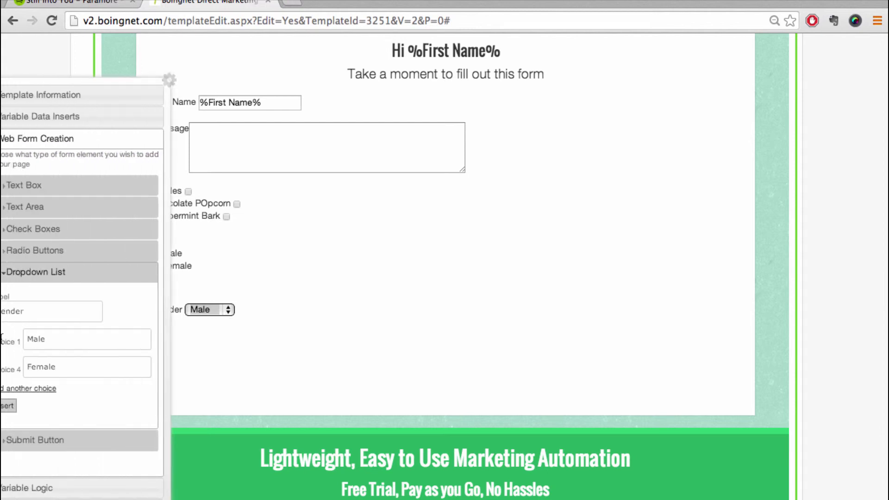
click(50, 277)
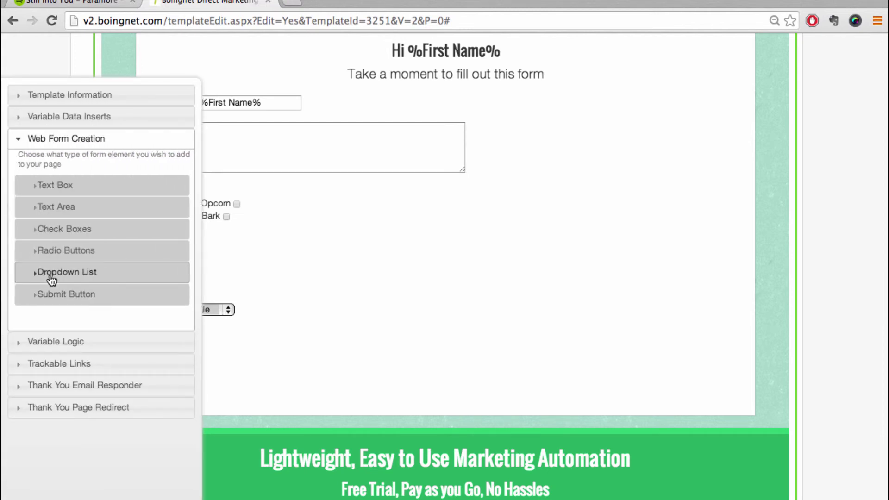
click(51, 297)
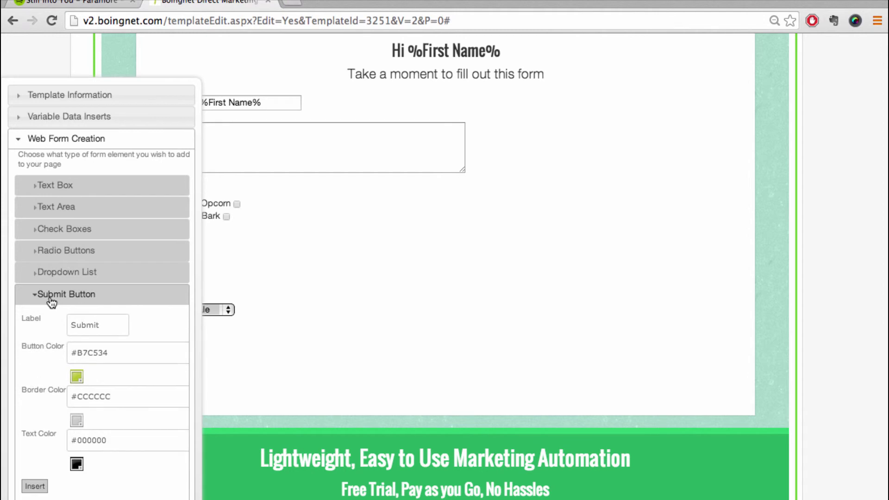
scroll(51, 302, down, 1)
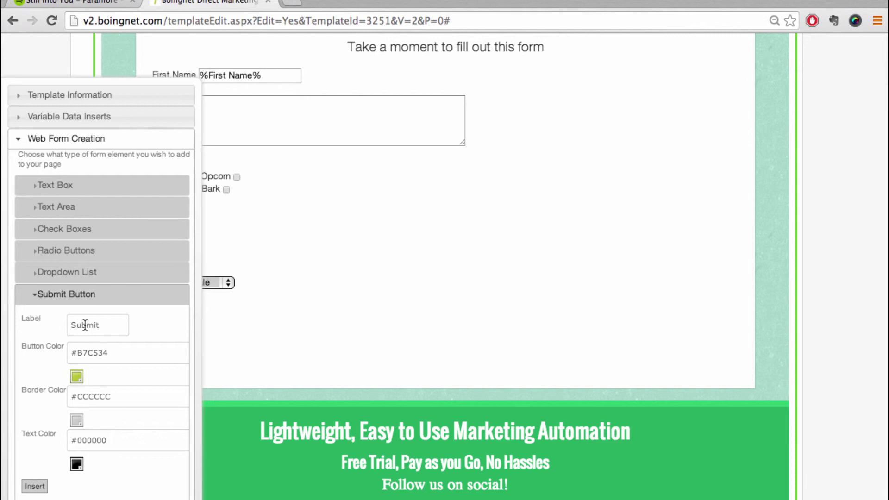
click(68, 377)
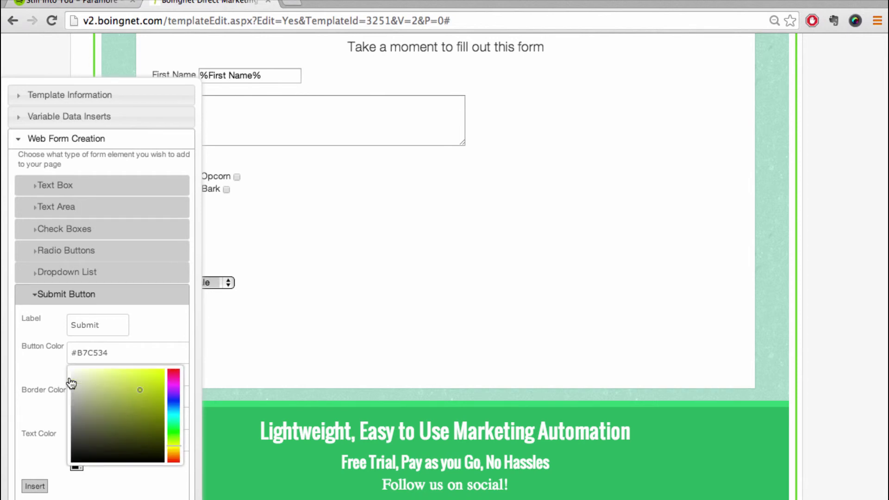
click(131, 406)
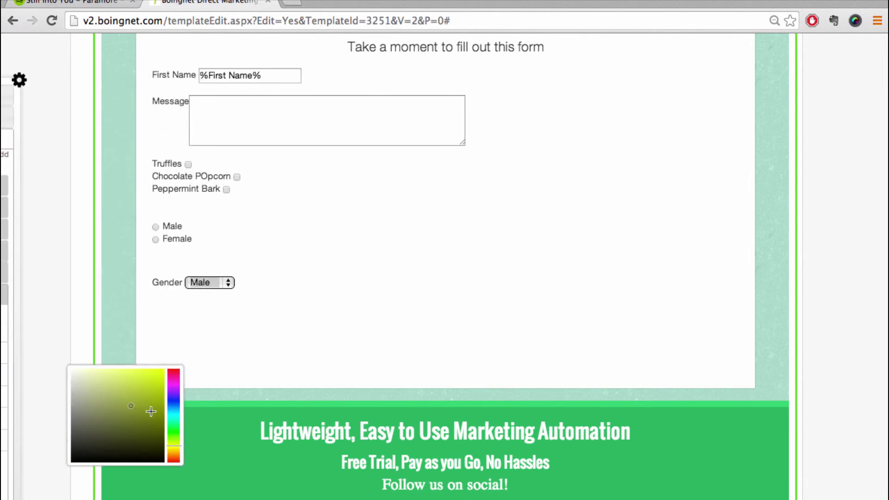
click(173, 407)
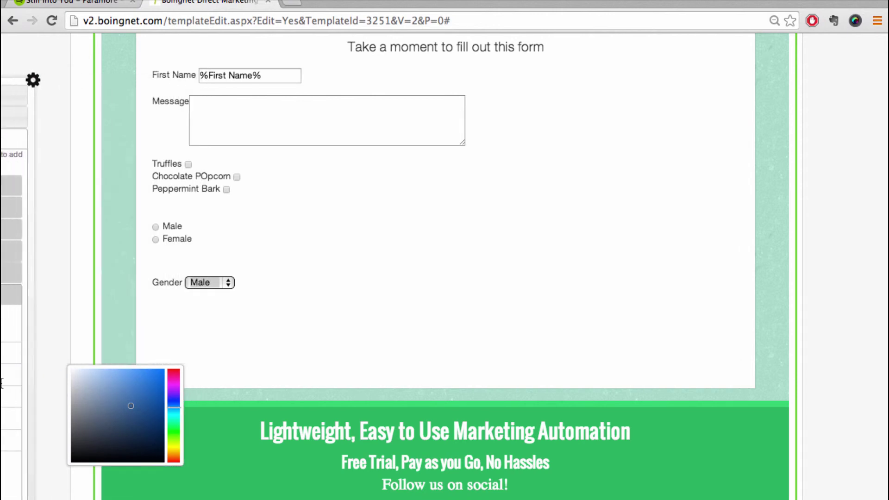
mouse_move(2, 392)
click(26, 380)
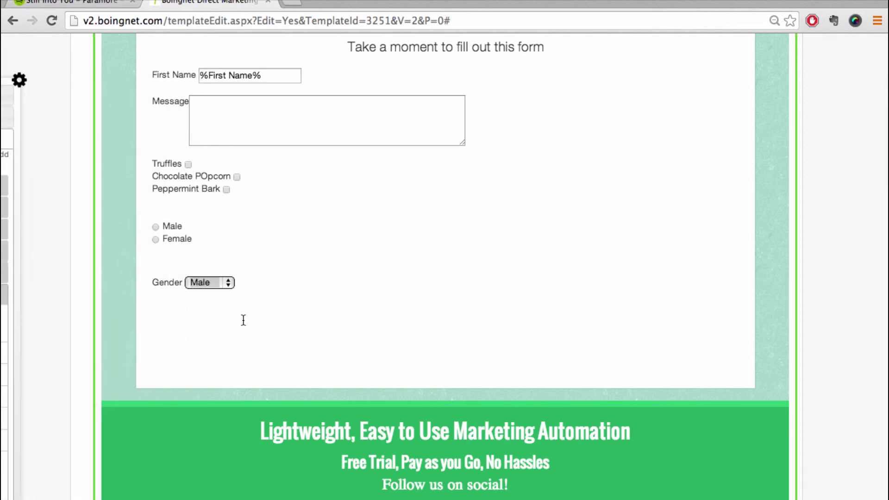
Insert the blue Submit button on the empty line below the Gender dropdown list
mouse_move(1, 361)
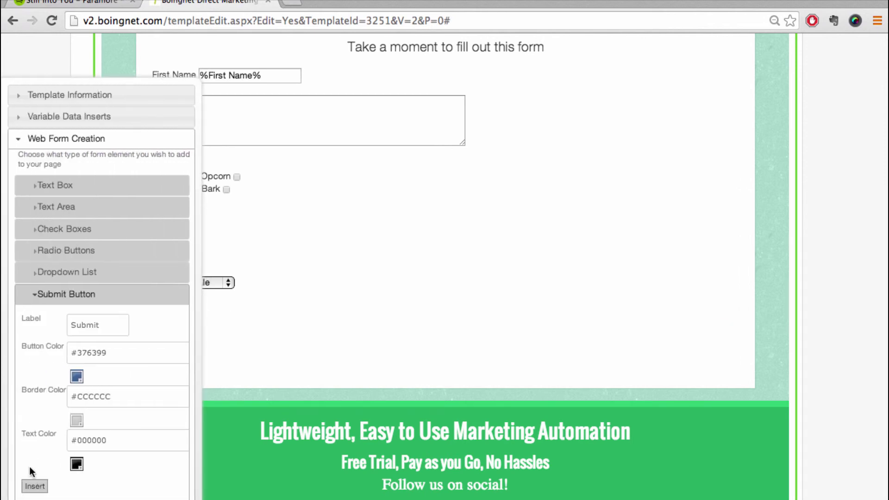
click(35, 487)
scroll(371, 435, down, 8)
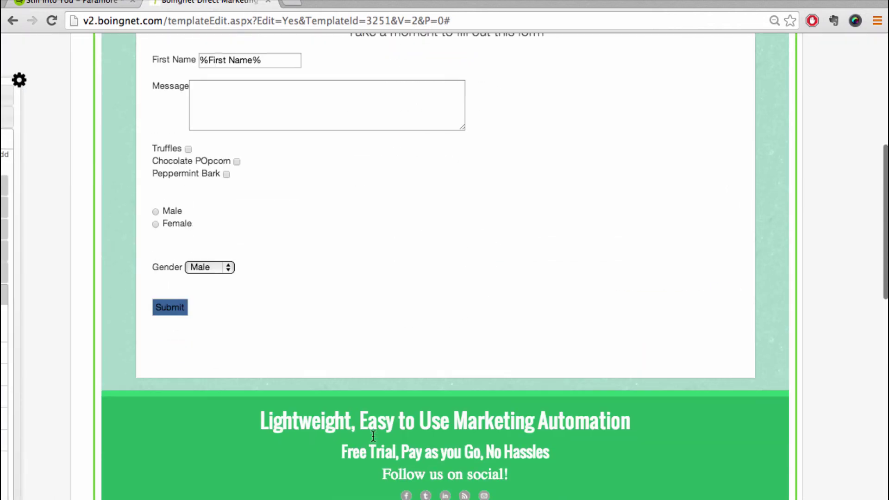
scroll(371, 434, up, 1)
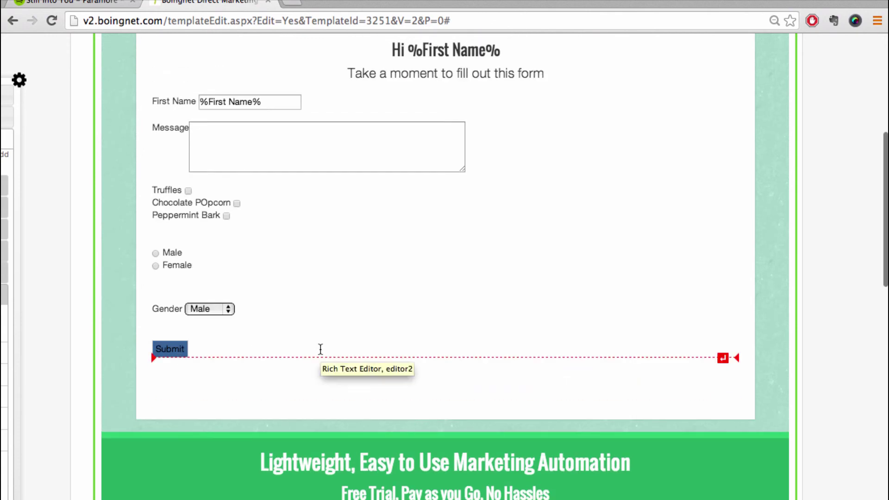
scroll(321, 350, up, 3)
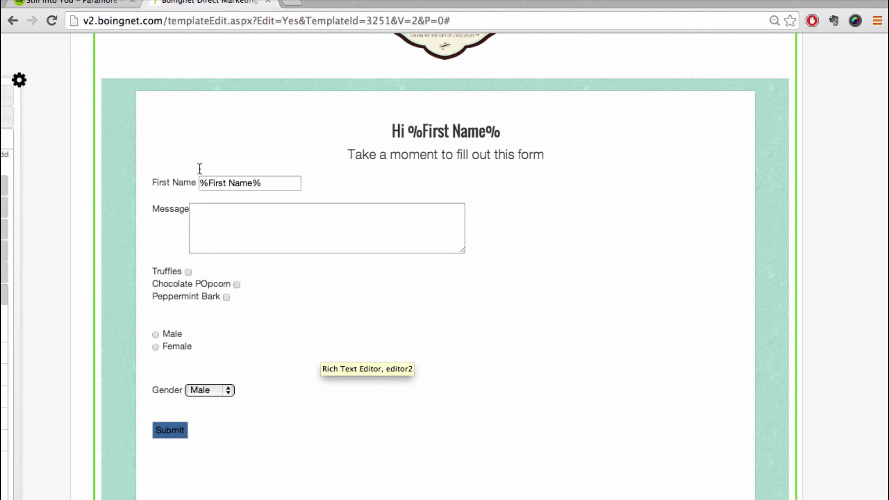
Change the template type to Form in the template information and save the template
mouse_move(4, 279)
click(69, 95)
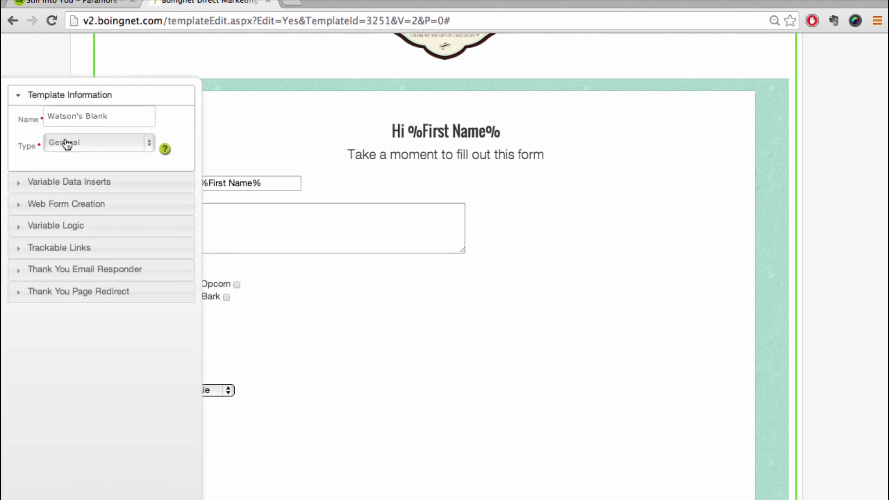
click(67, 144)
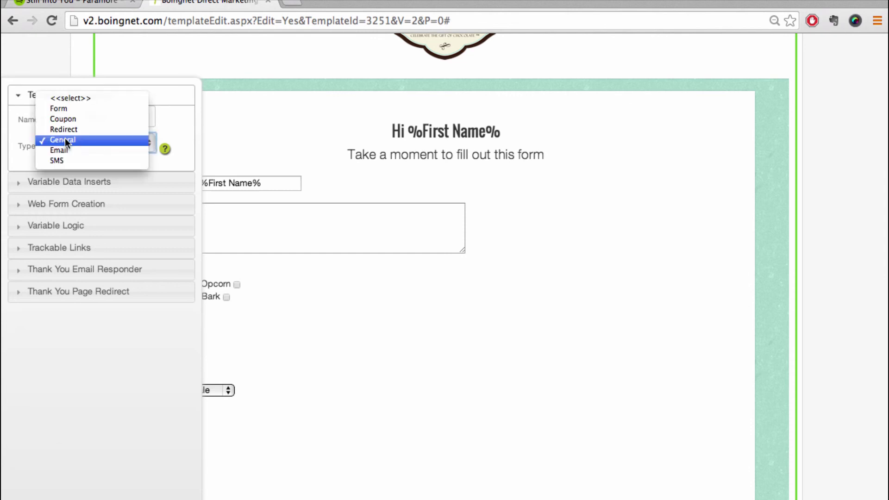
click(74, 108)
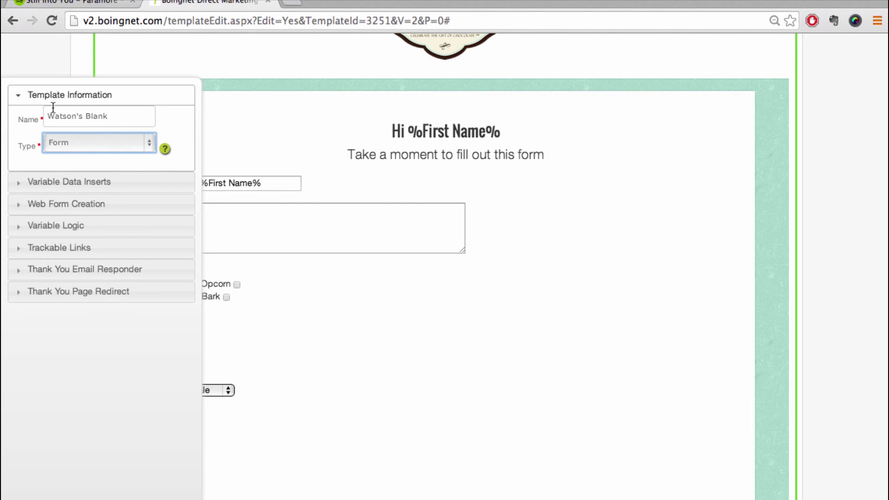
scroll(836, 190, up, 5)
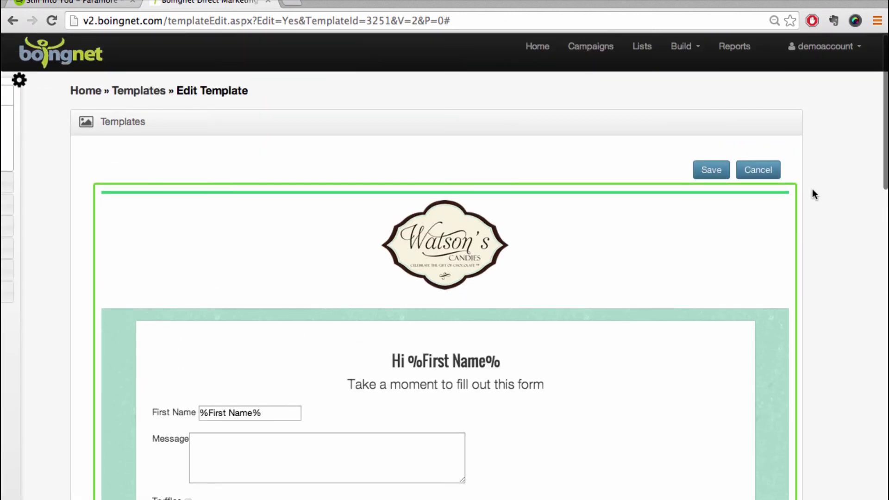
click(711, 170)
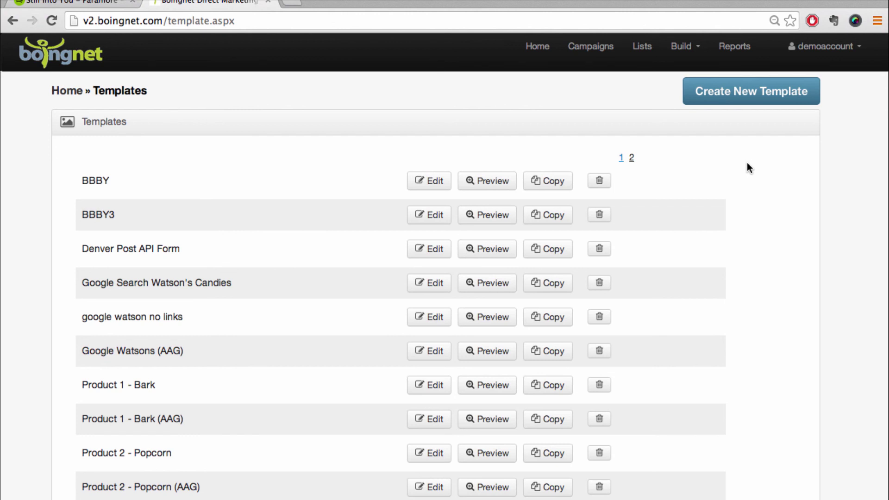
Reopen the Watson's Blank template for editing and review the saved form from the First Name field to the Submit button
scroll(747, 164, down, 6)
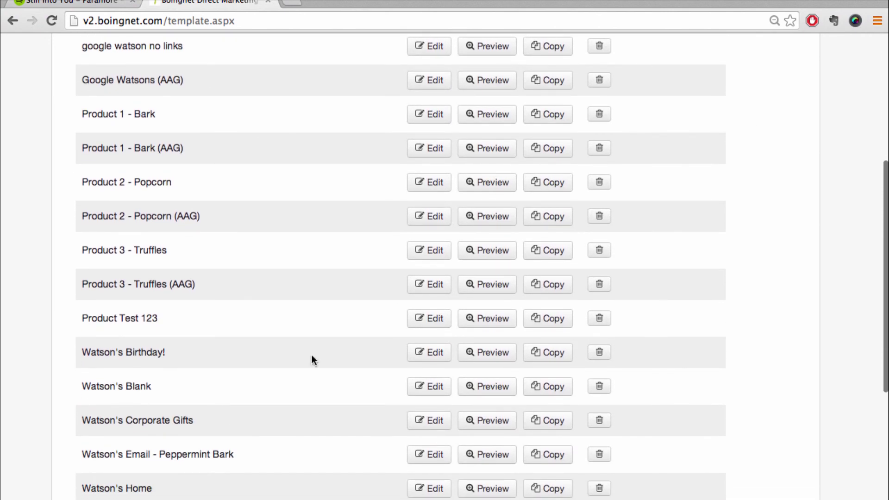
click(434, 389)
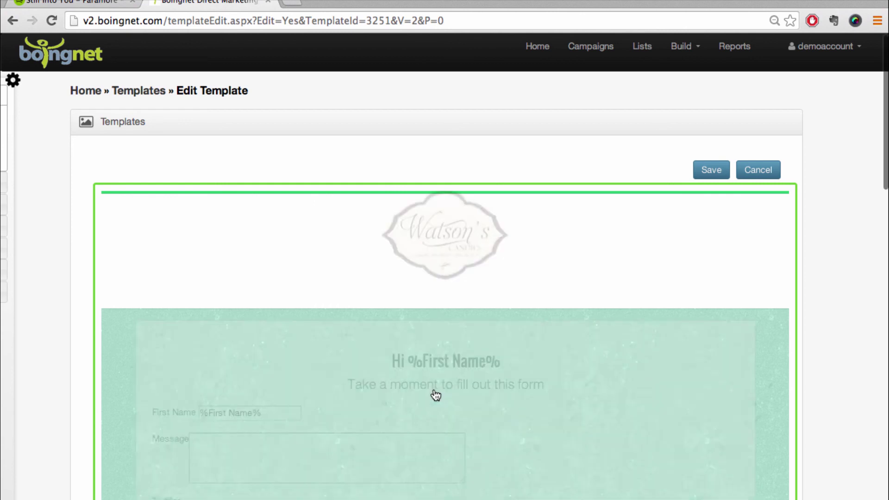
scroll(435, 394, down, 2)
scroll(436, 395, down, 3)
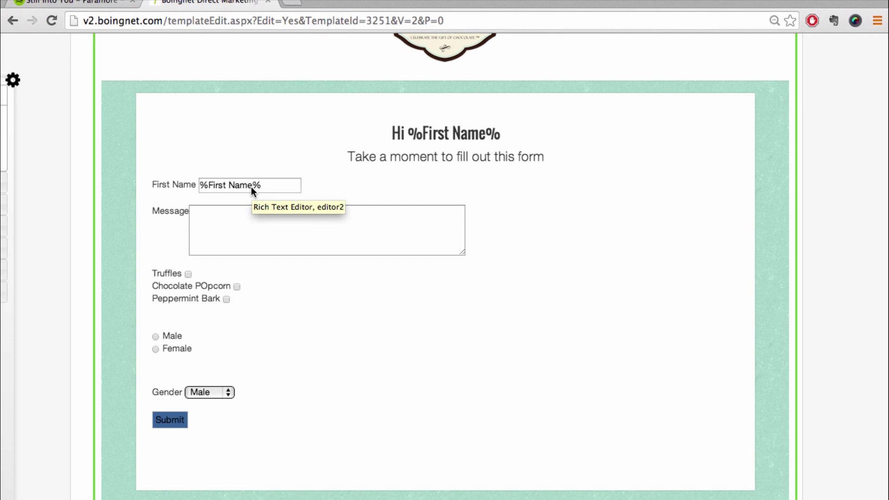
scroll(251, 187, up, 5)
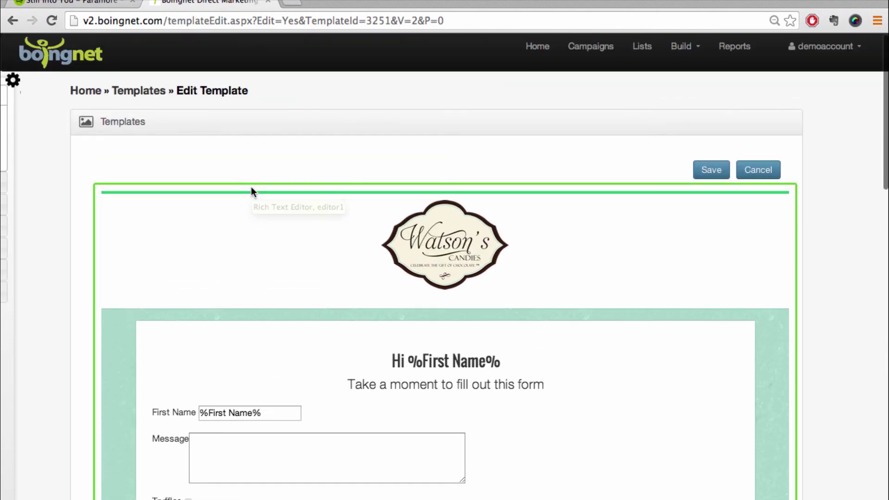